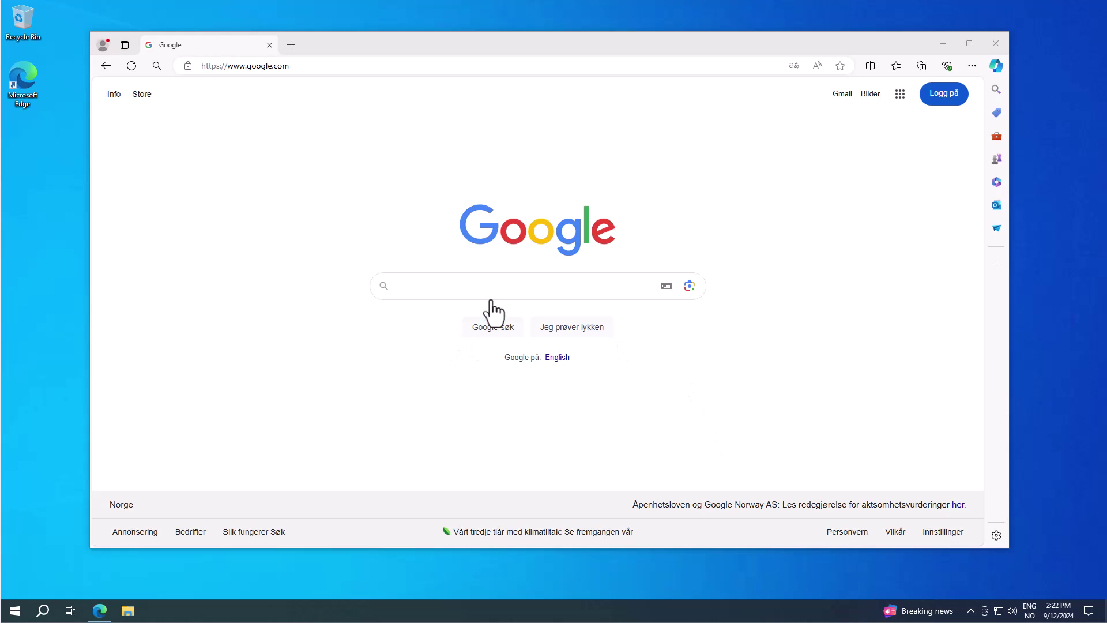
# Search Google for "download labview" and open the National Instruments LabVIEW Download page.
pyautogui.click(502, 287)
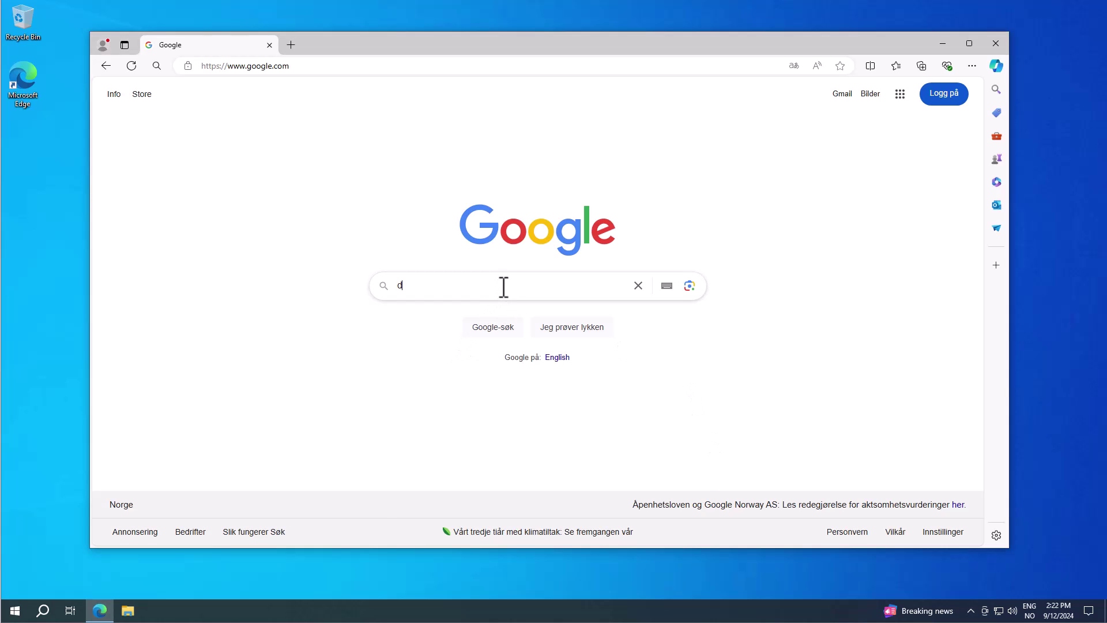
pyautogui.write('download labview')
pyautogui.press('Return')
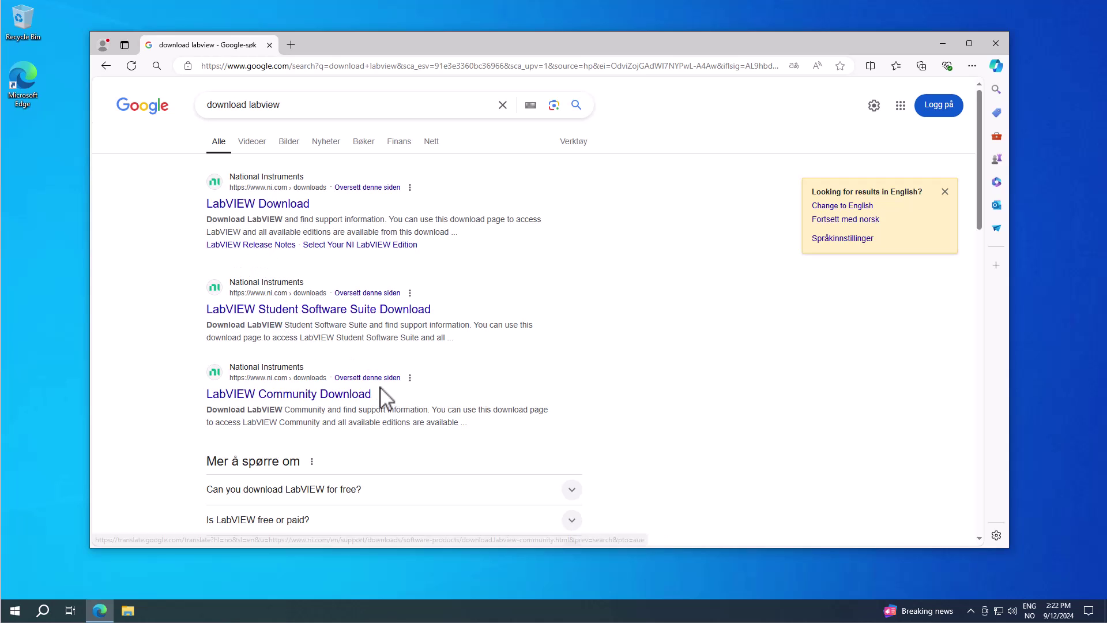
pyautogui.click(269, 207)
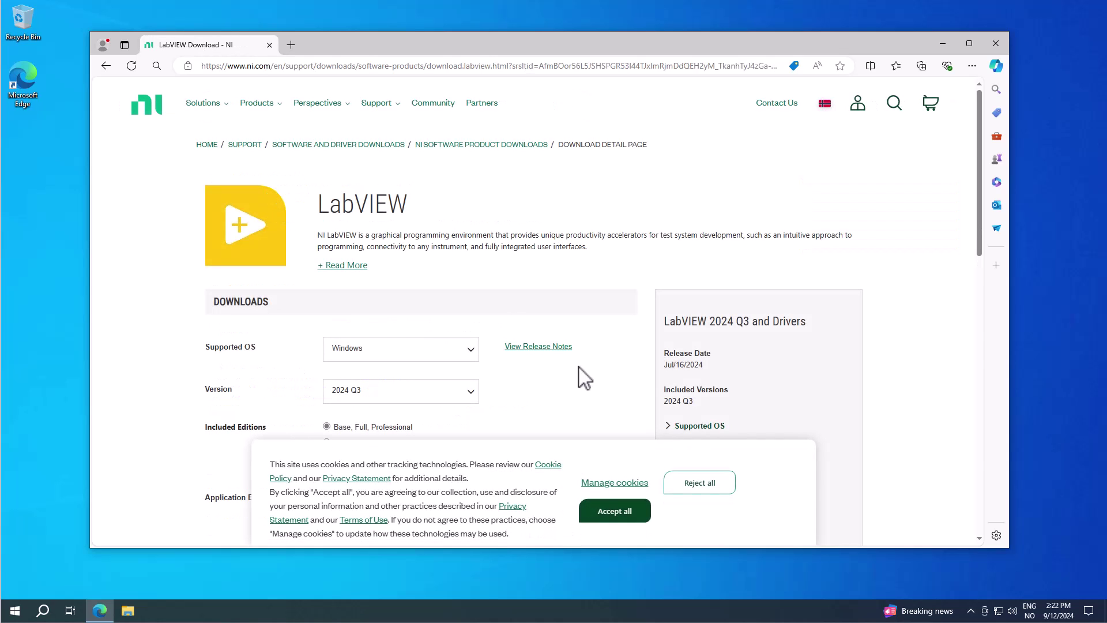
# Accept all cookies on the NI site and enlarge the browser window to show more of the download page.
pyautogui.click(612, 517)
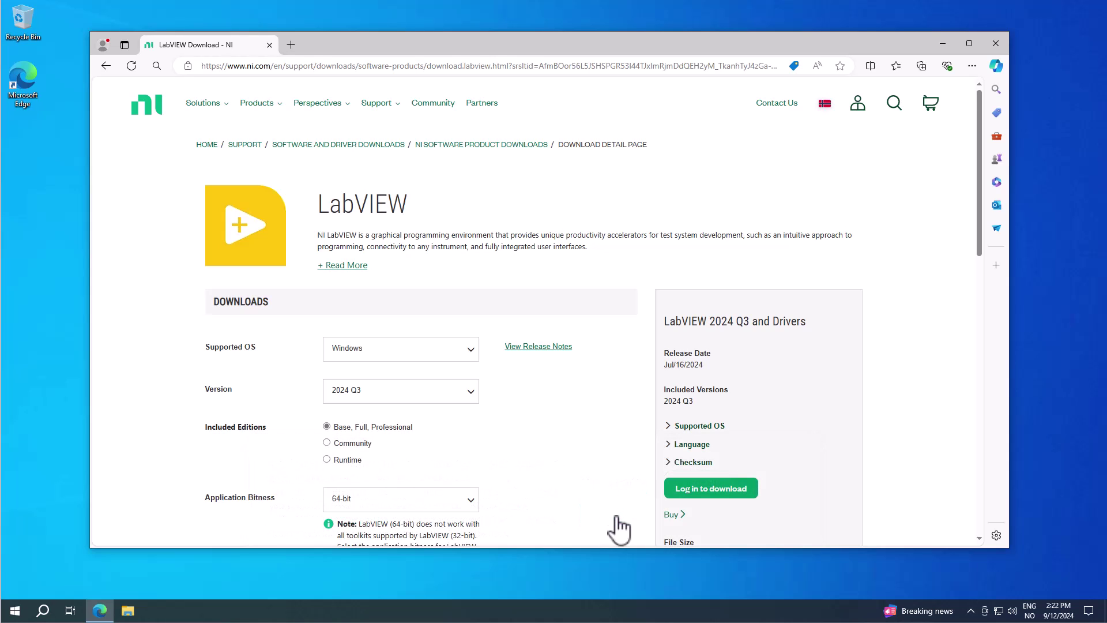
pyautogui.moveTo(581, 37); pyautogui.dragTo(575, 16)
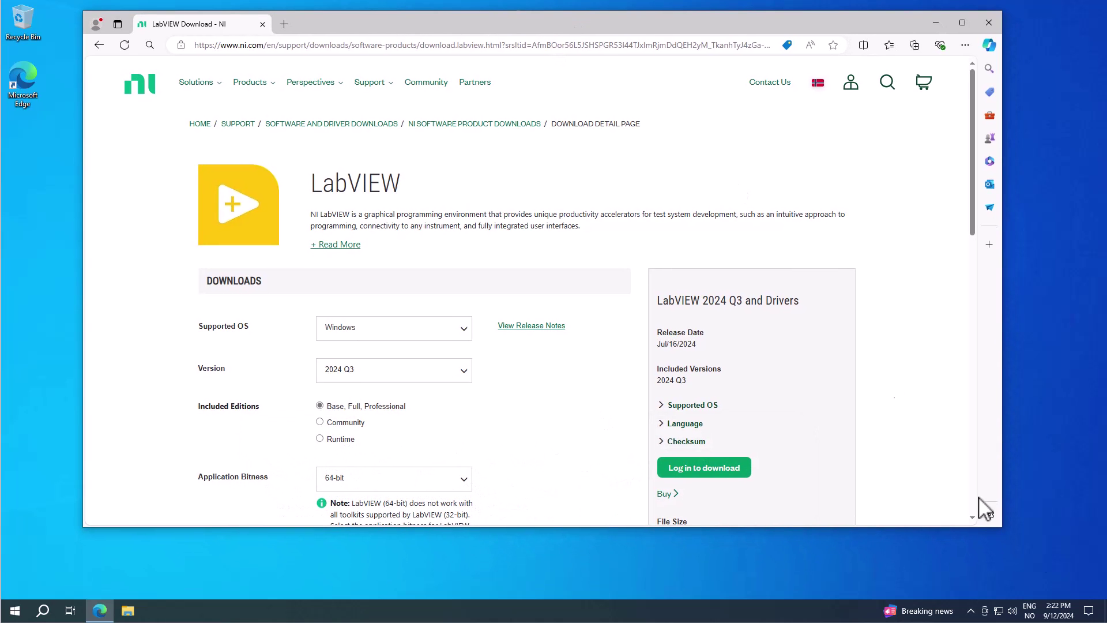
pyautogui.moveTo(1006, 534); pyautogui.dragTo(1025, 578)
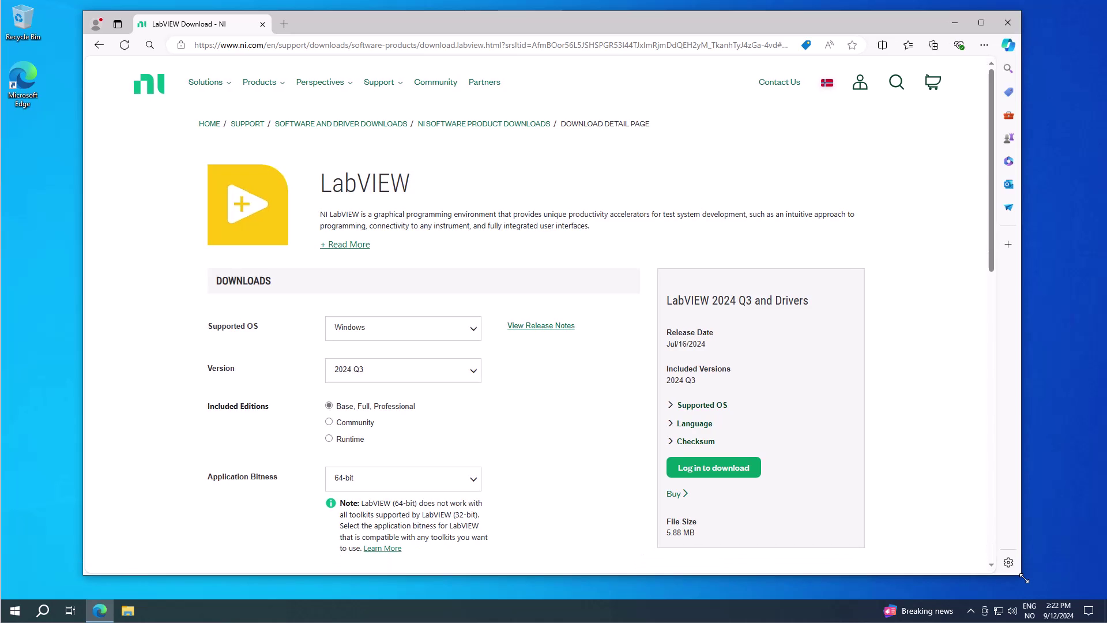
# Configure the LabVIEW download for Windows, version 2024 Q3, with 32-bit application bitness.
pyautogui.click(400, 333)
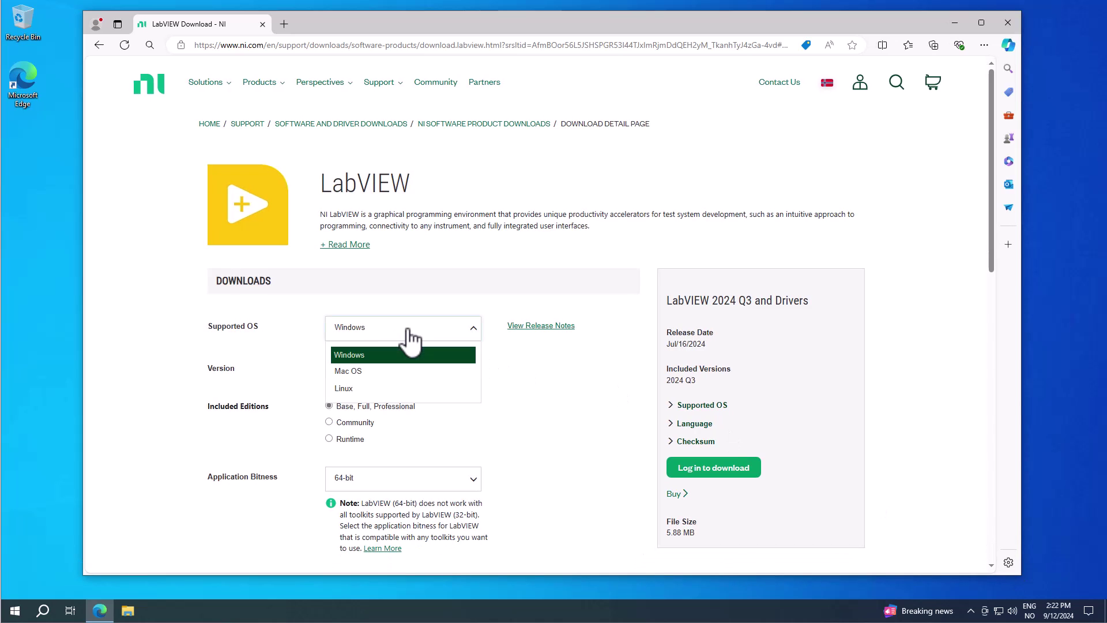
pyautogui.click(390, 358)
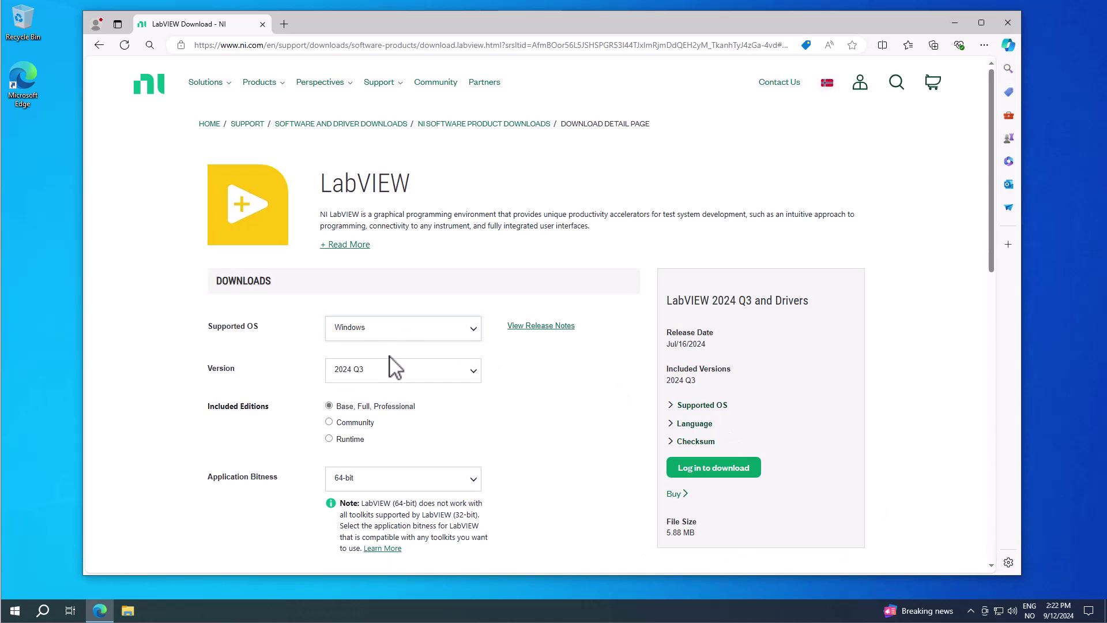
pyautogui.click(466, 372)
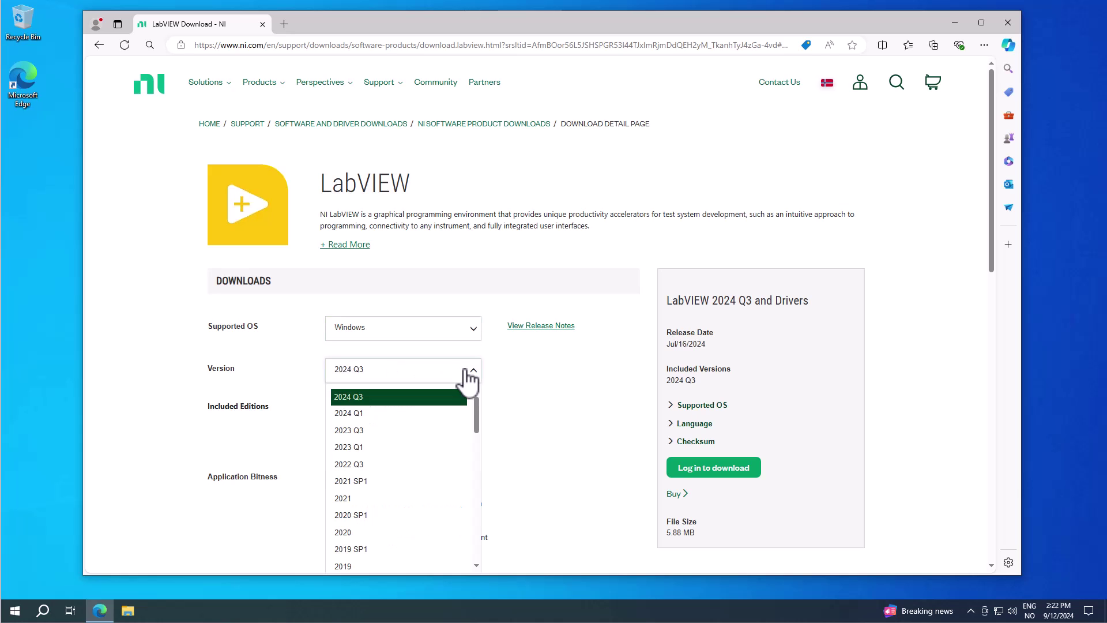
pyautogui.click(519, 397)
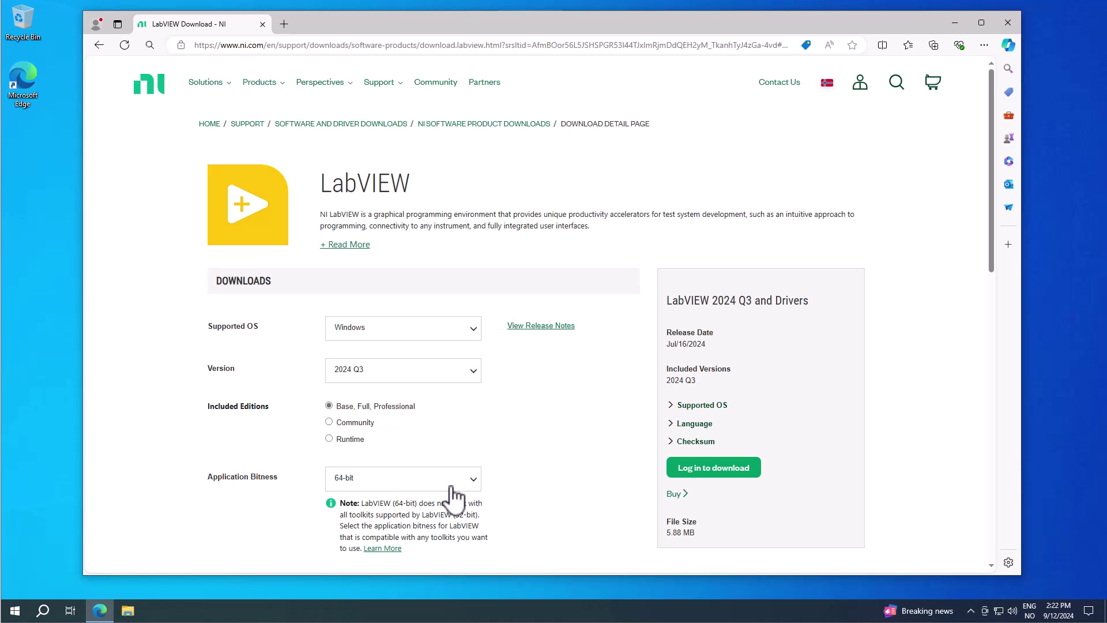
pyautogui.click(476, 484)
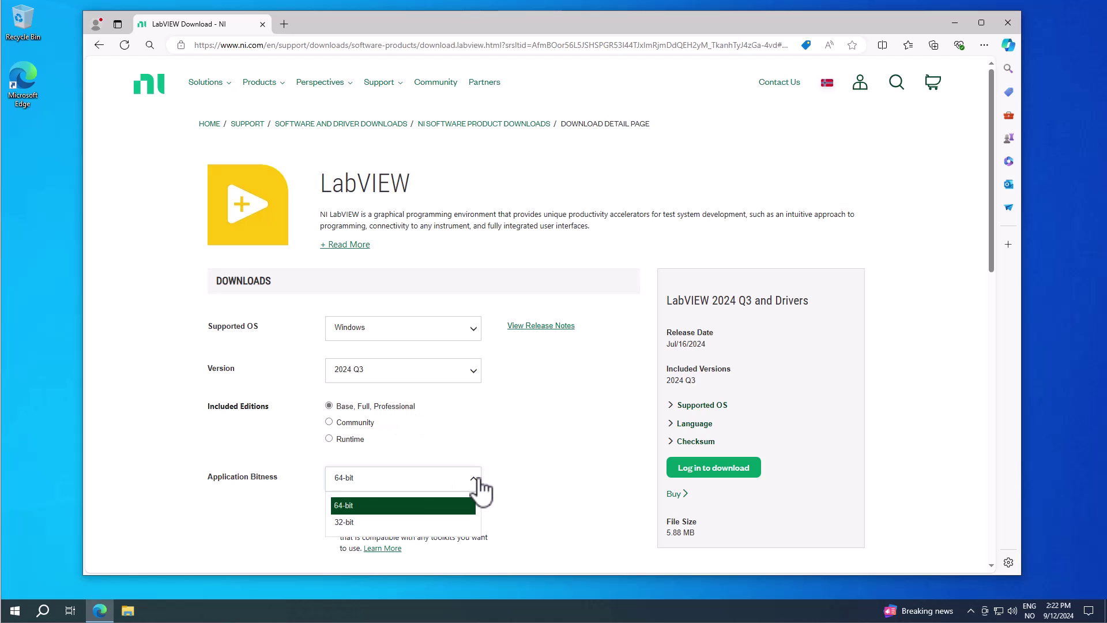
pyautogui.click(387, 523)
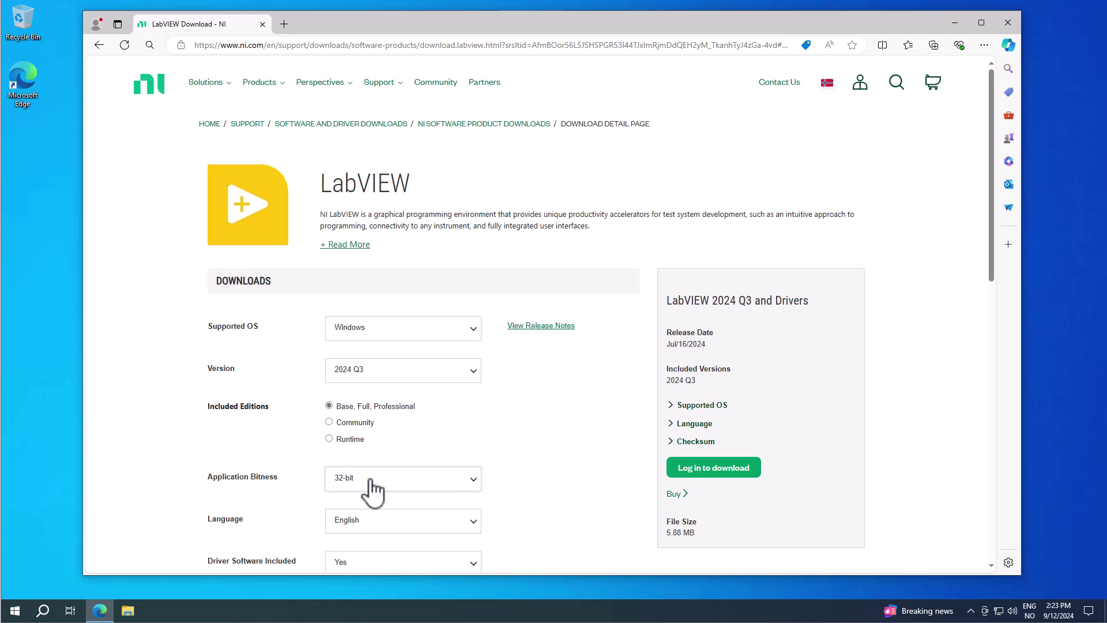
# Set Driver Software Included to No for the LabVIEW download.
pyautogui.scroll(-2, 524, 482)
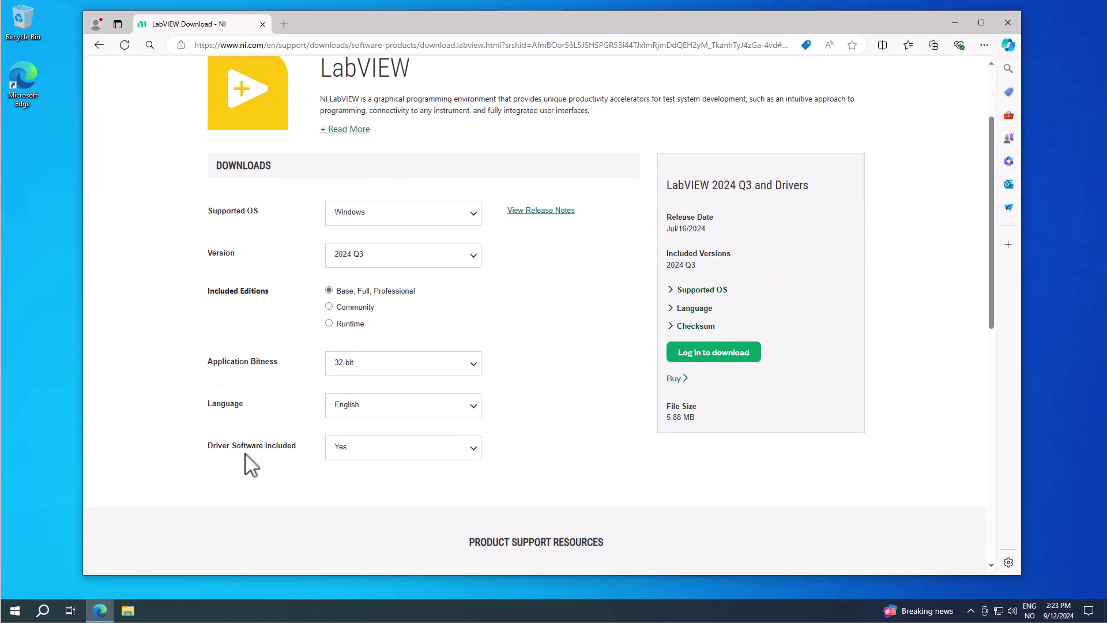
pyautogui.click(349, 450)
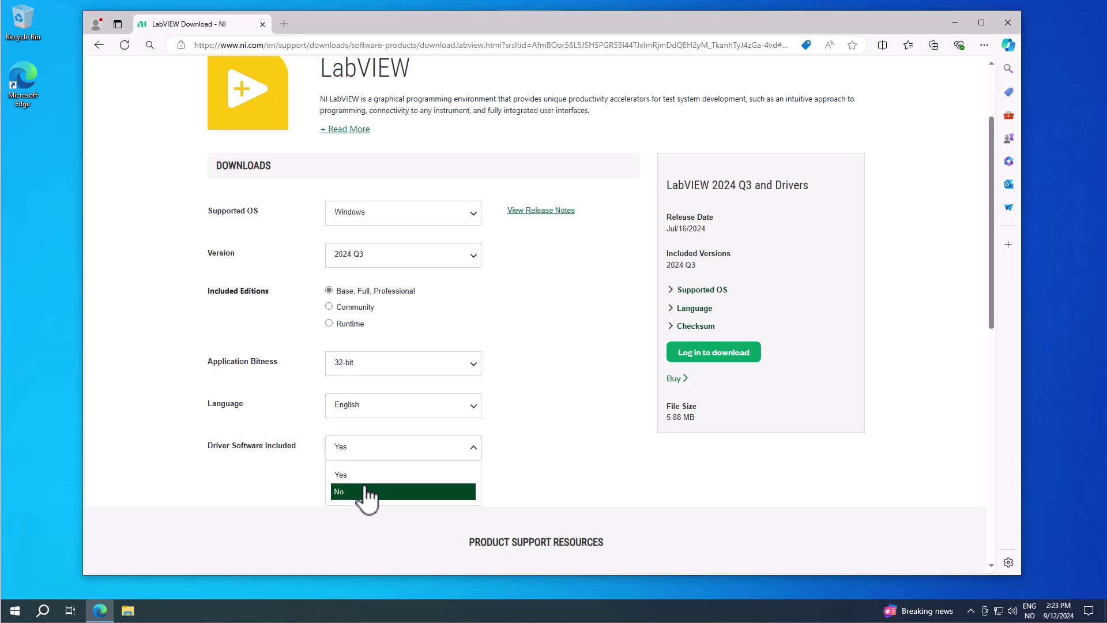
pyautogui.click(263, 482)
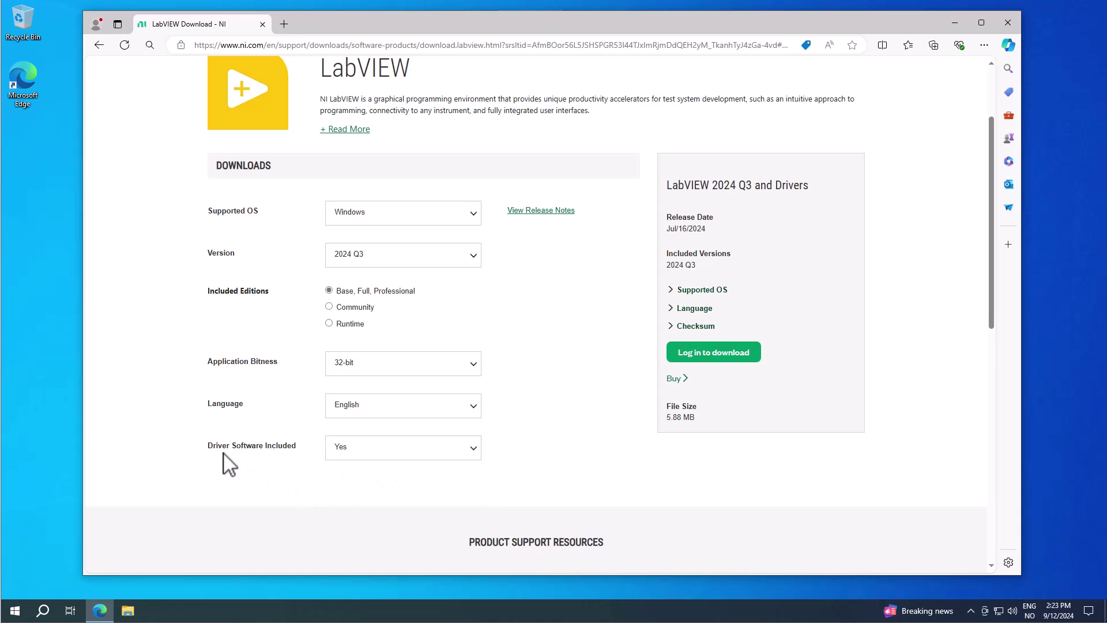
pyautogui.click(371, 453)
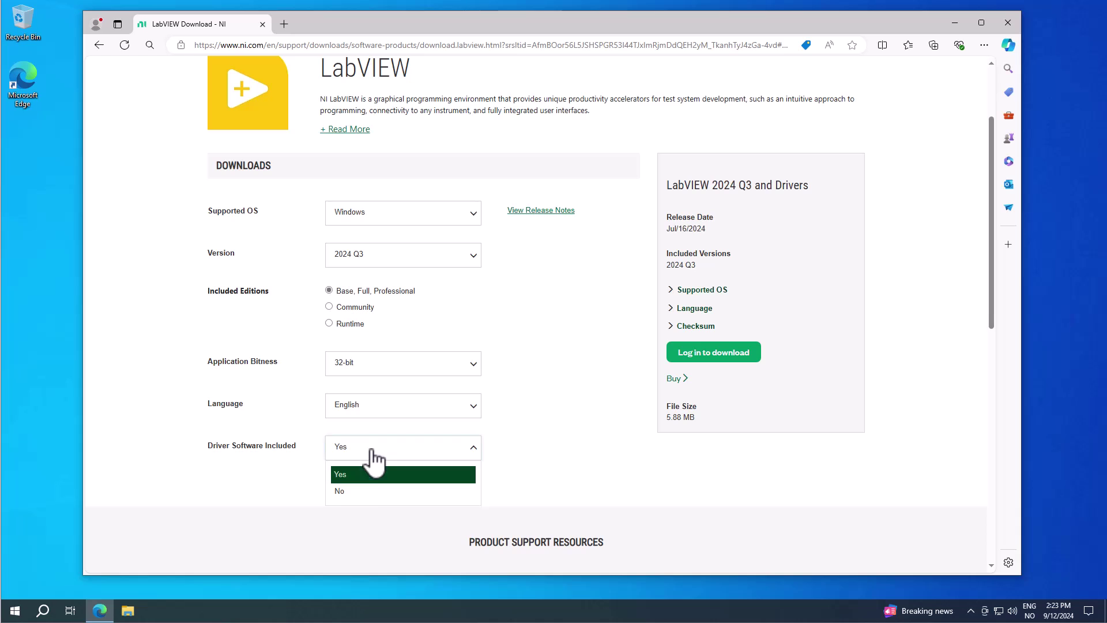
pyautogui.click(375, 493)
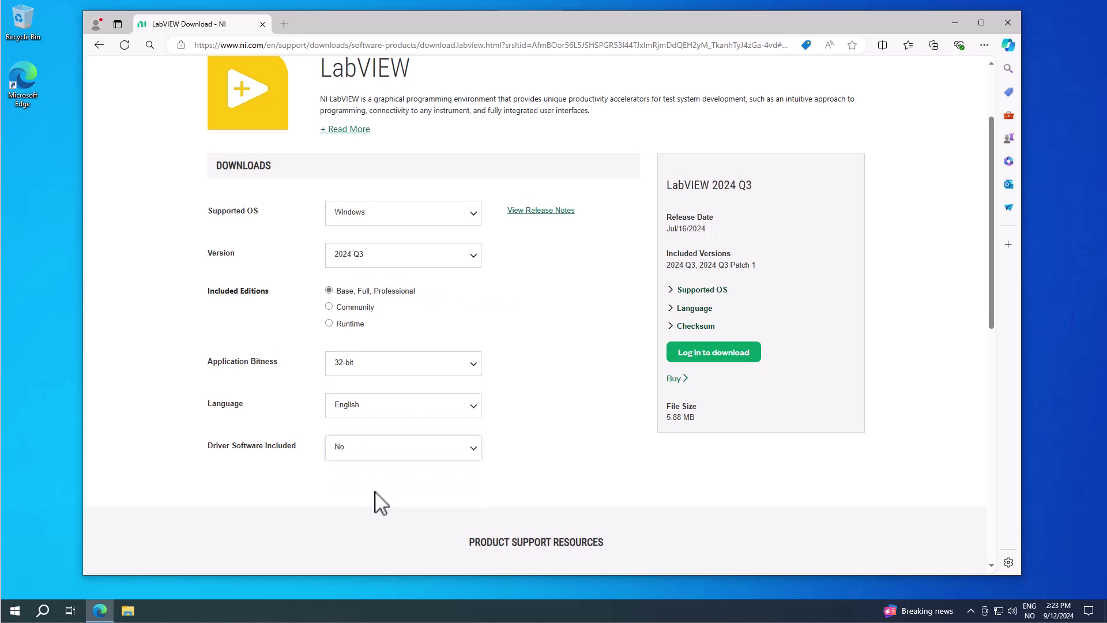
# Open the NI User Account login required for the download and go through its email and password fields.
pyautogui.click(711, 364)
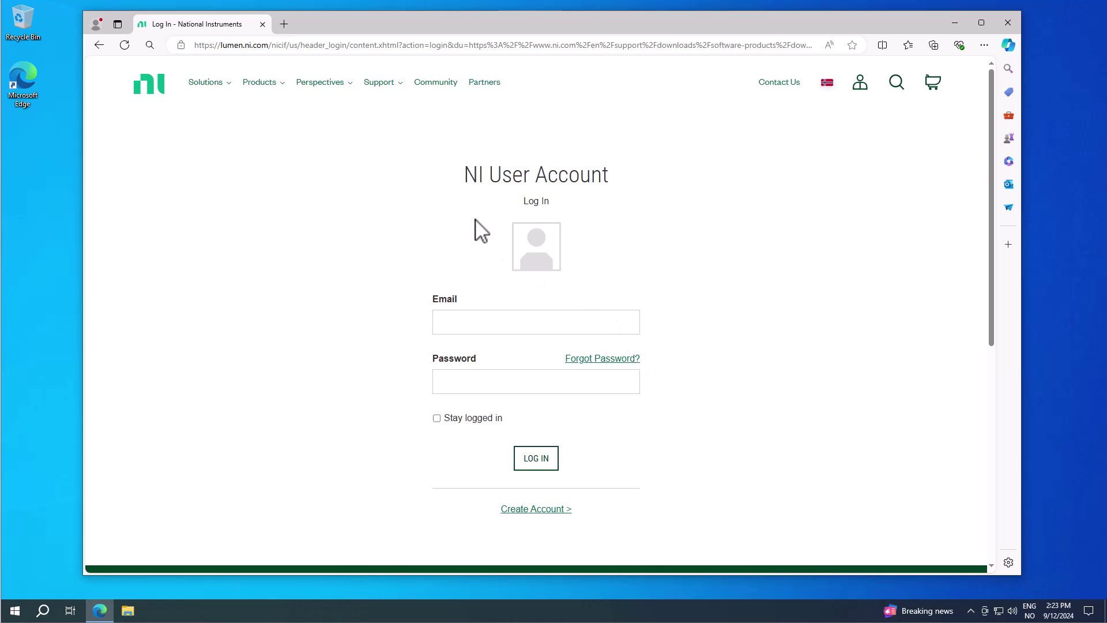
pyautogui.click(484, 320)
pyautogui.click(469, 385)
# Examine the NI account creation form, including its Role and Email Address fields, and return to the login page.
pyautogui.click(536, 511)
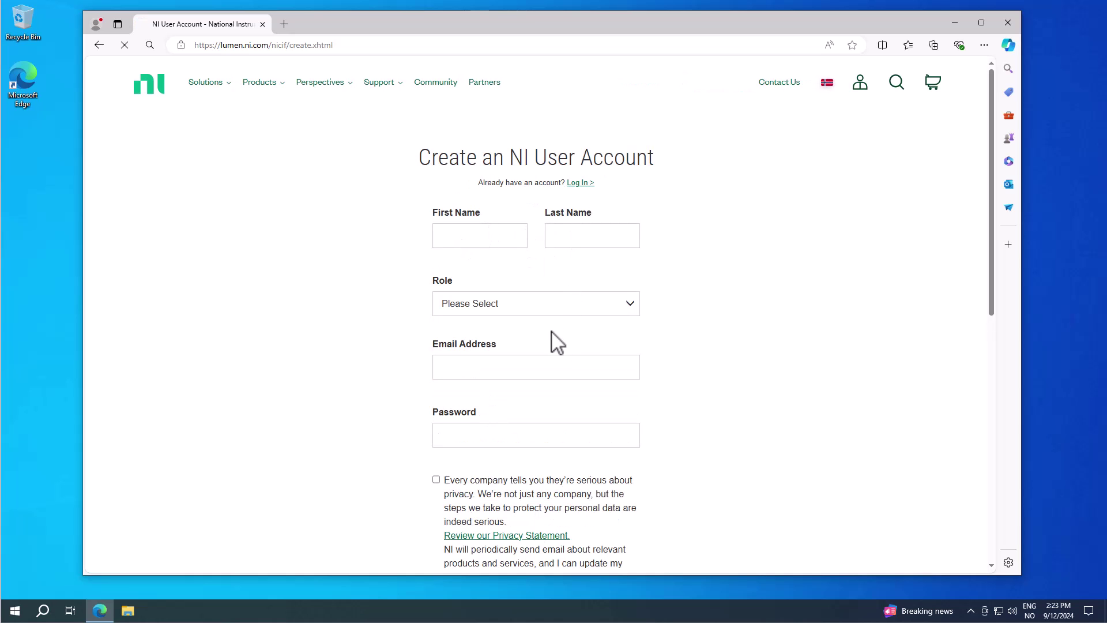
pyautogui.click(568, 306)
pyautogui.click(392, 338)
pyautogui.click(519, 364)
pyautogui.click(404, 468)
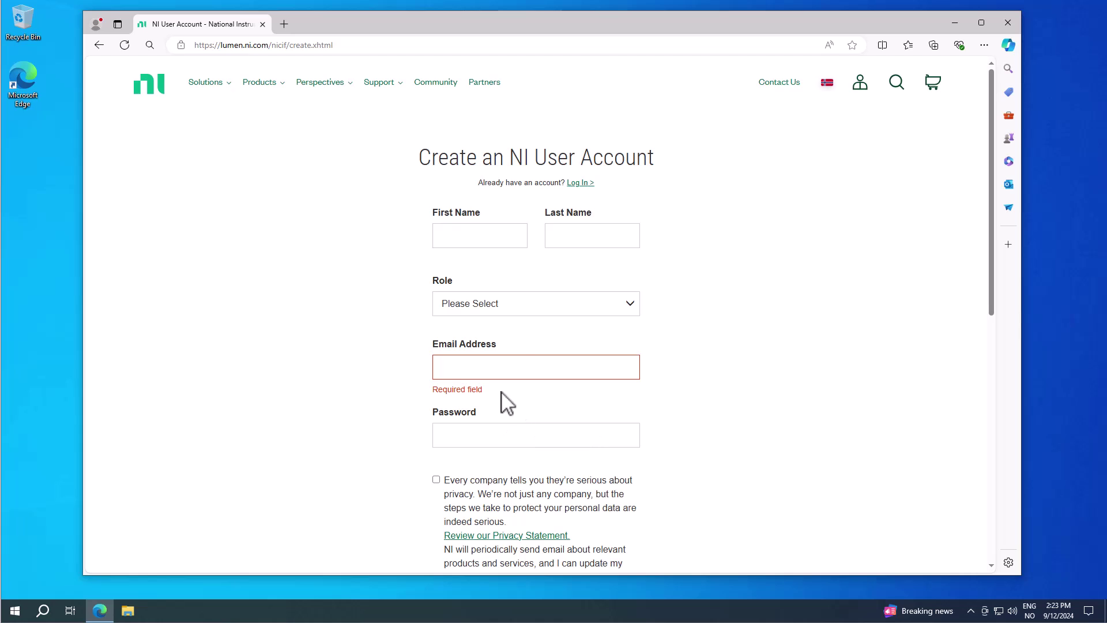
pyautogui.click(519, 365)
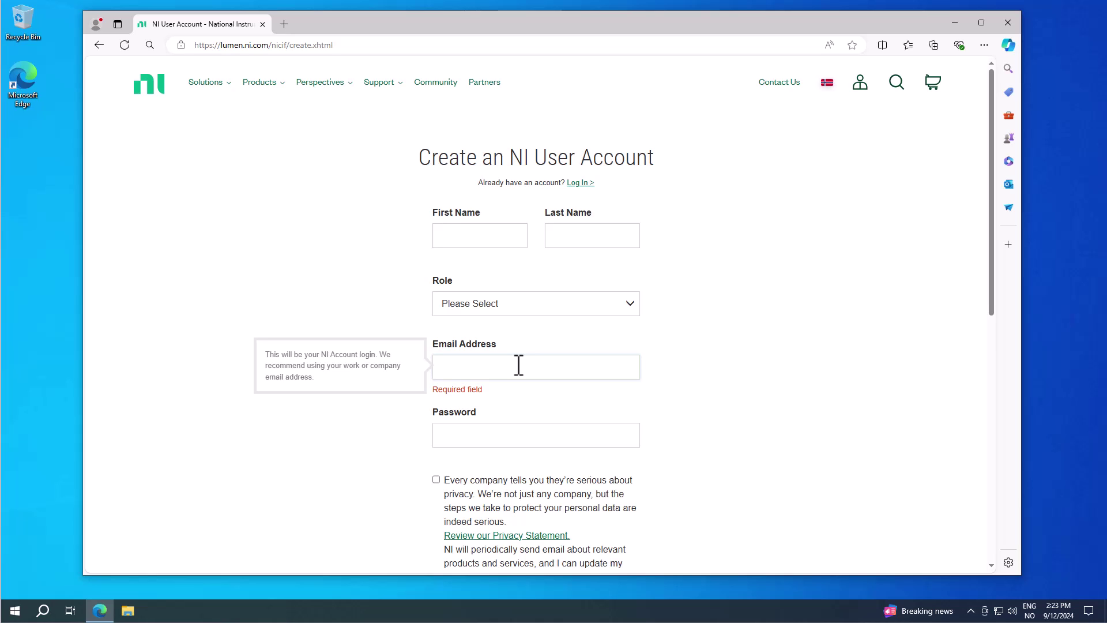
pyautogui.click(348, 222)
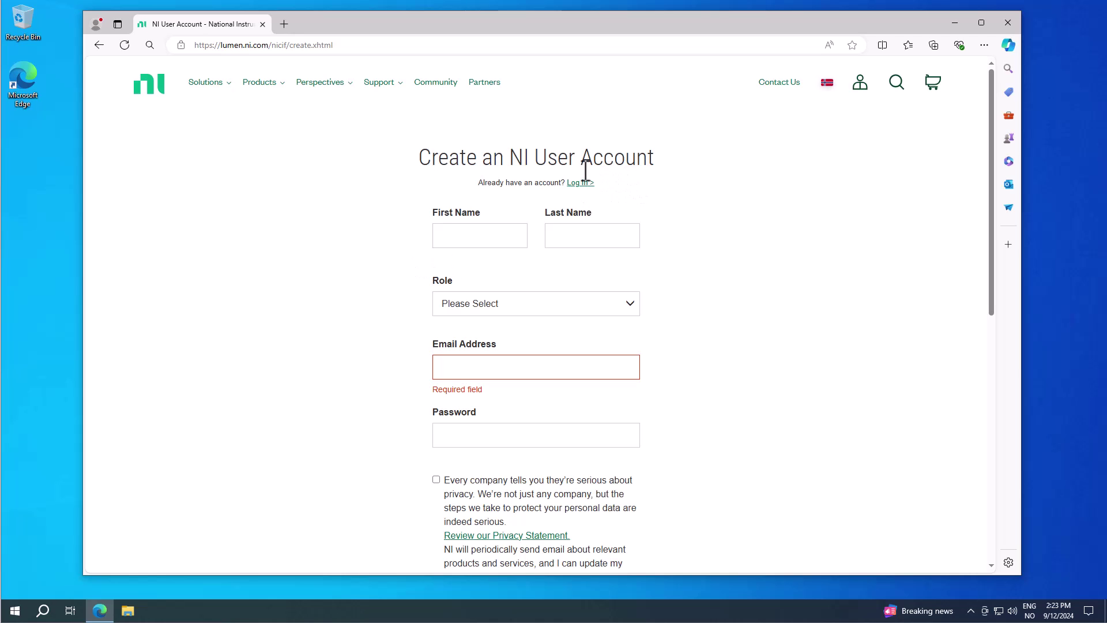
pyautogui.click(99, 45)
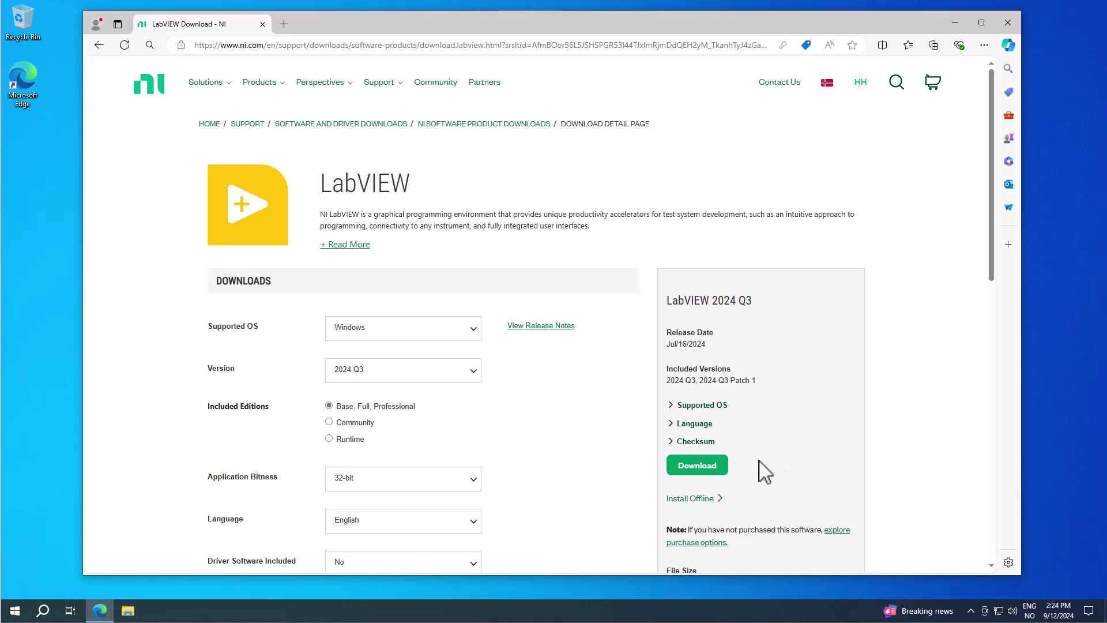
# Download the LabVIEW 2024 Q3 online installer and show the Downloads folder in File Explorer.
pyautogui.click(705, 467)
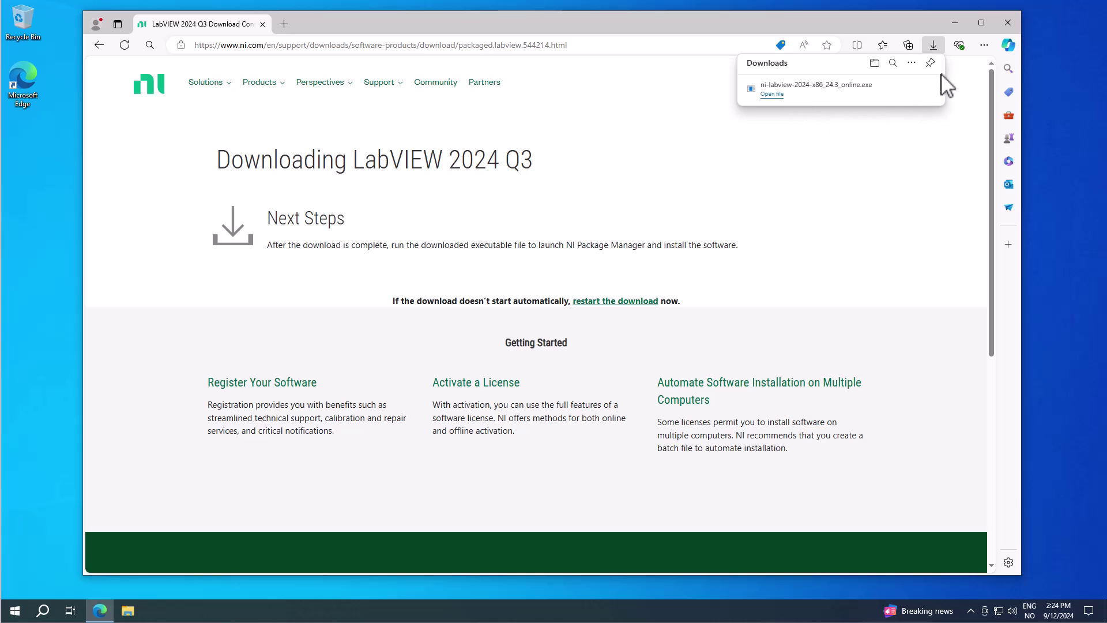
pyautogui.moveTo(871, 122)
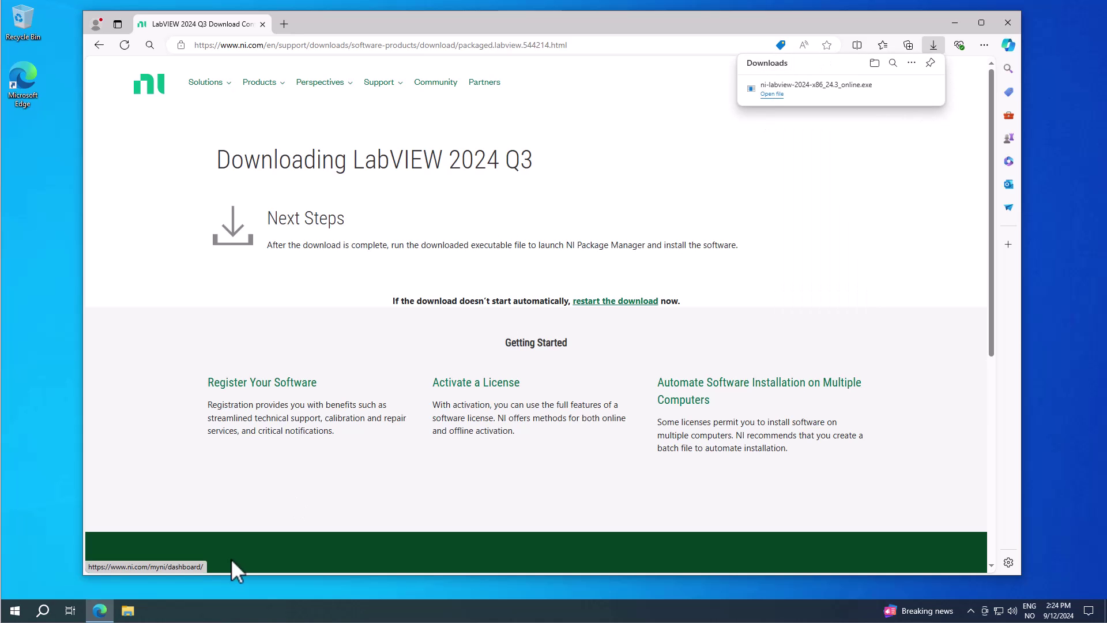
pyautogui.click(128, 611)
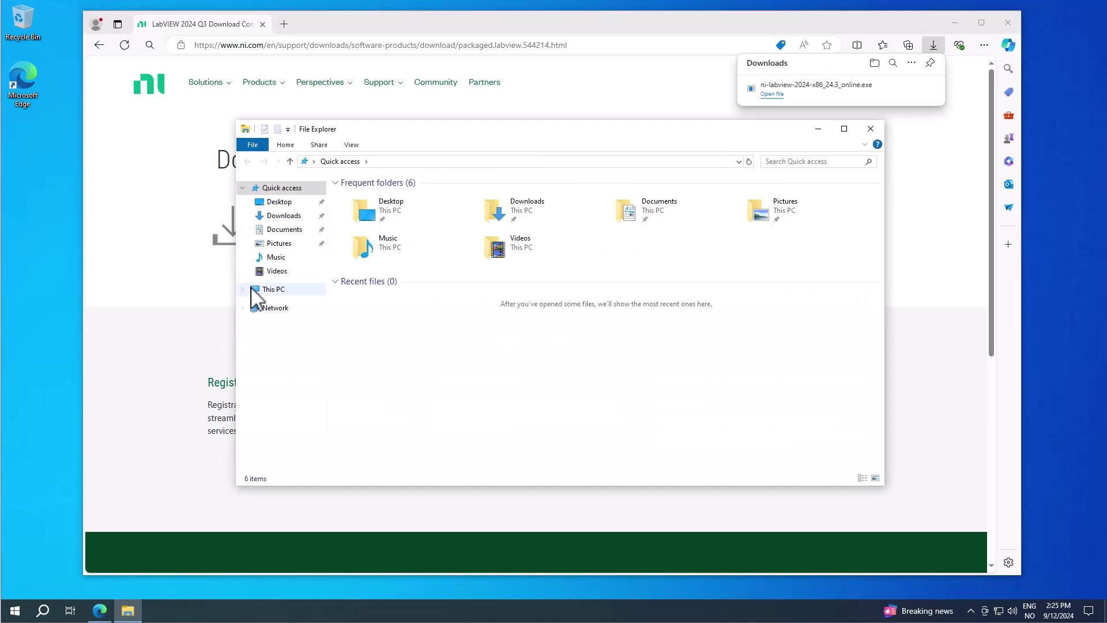
pyautogui.click(288, 217)
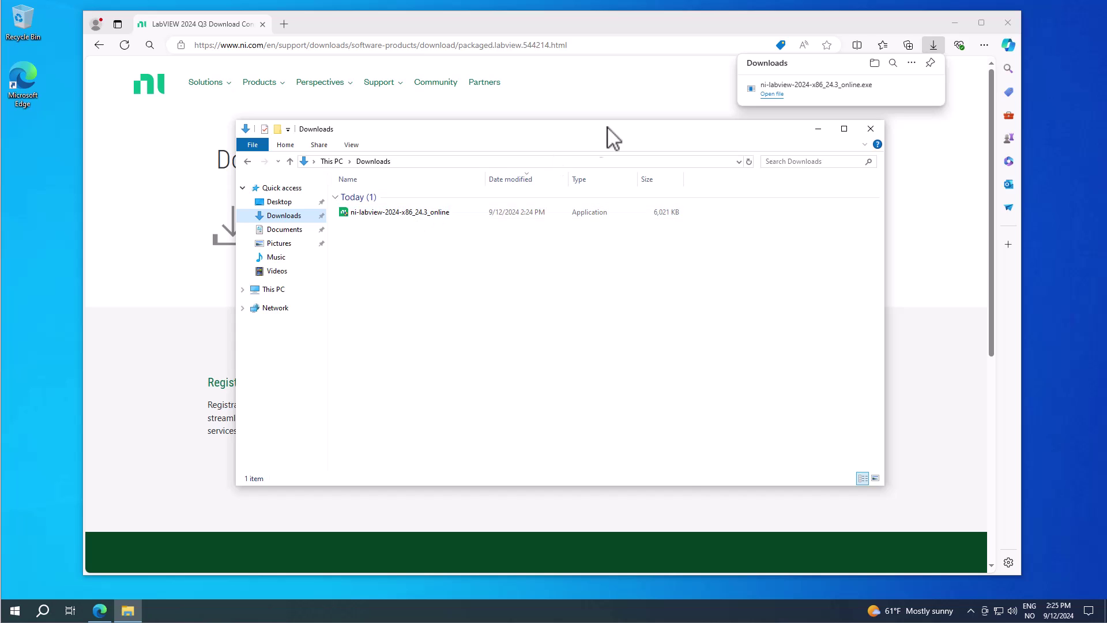
# Run ni-labview-2024-x86_24.3_online from the Downloads folder and allow NI Package Installer to make changes to the device.
pyautogui.click(639, 99)
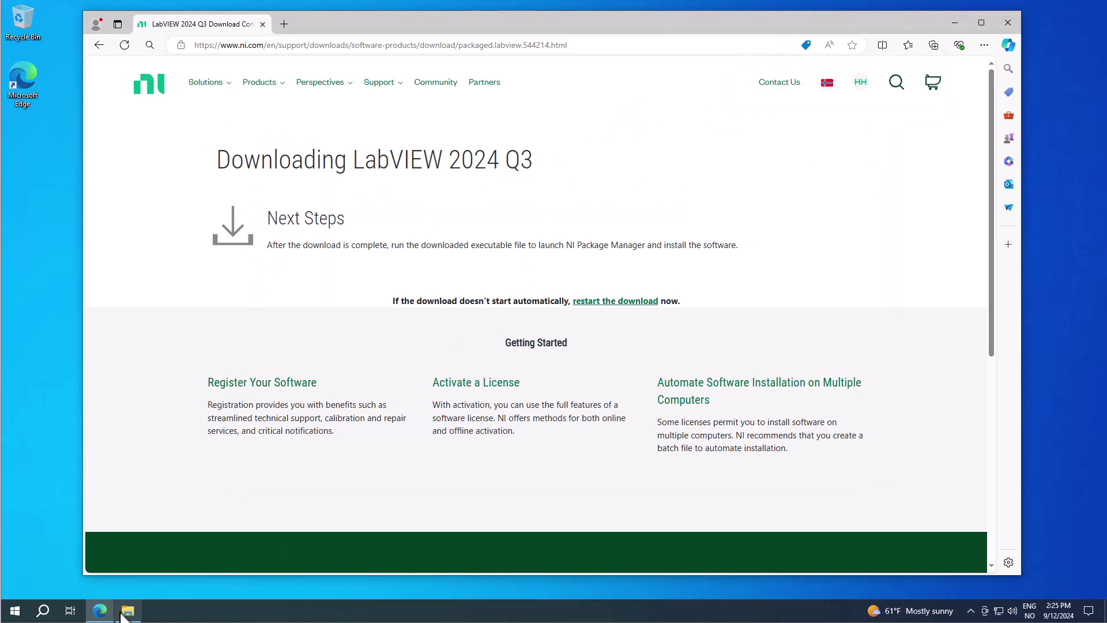
pyautogui.click(128, 611)
pyautogui.doubleClick(397, 214)
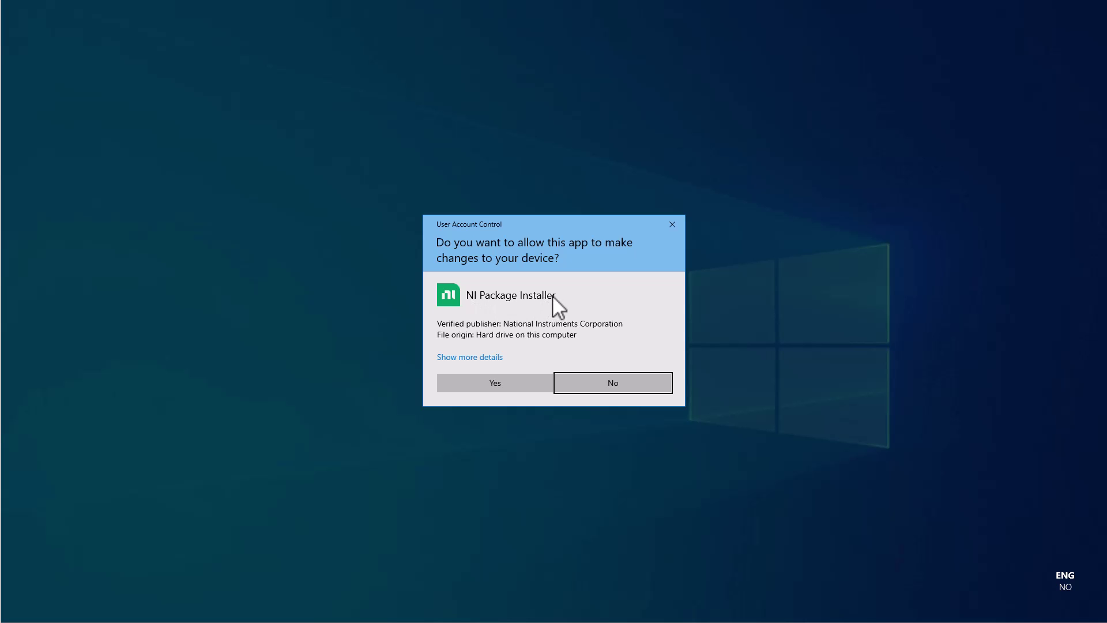
pyautogui.click(489, 386)
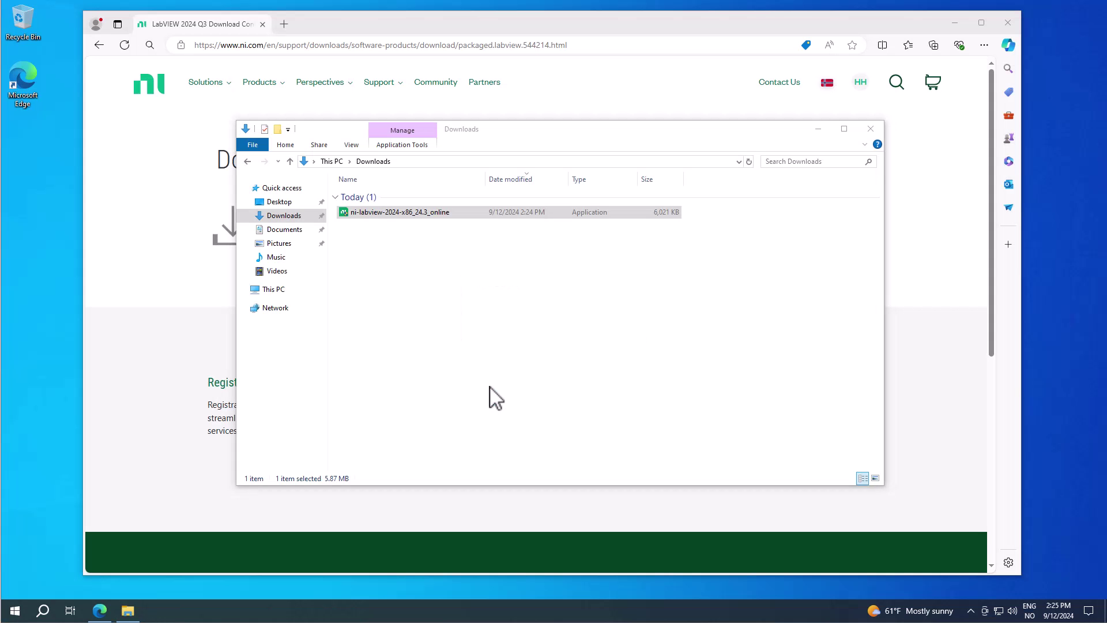
# Minimize File Explorer and the browser, and reposition the NI Package Manager window on the desktop.
pyautogui.click(819, 129)
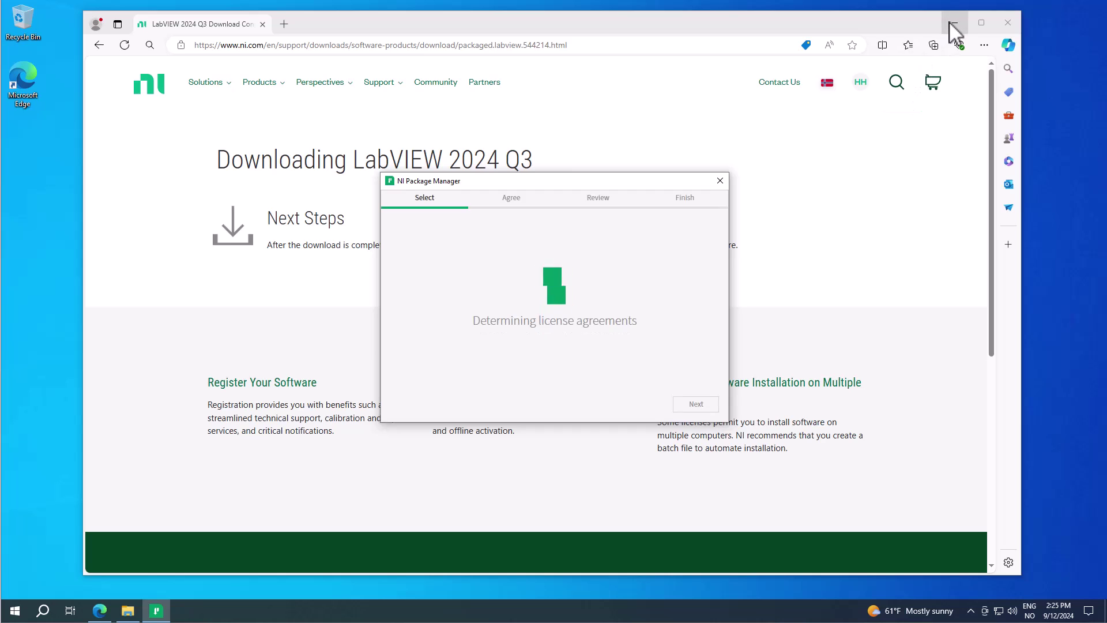
pyautogui.click(955, 23)
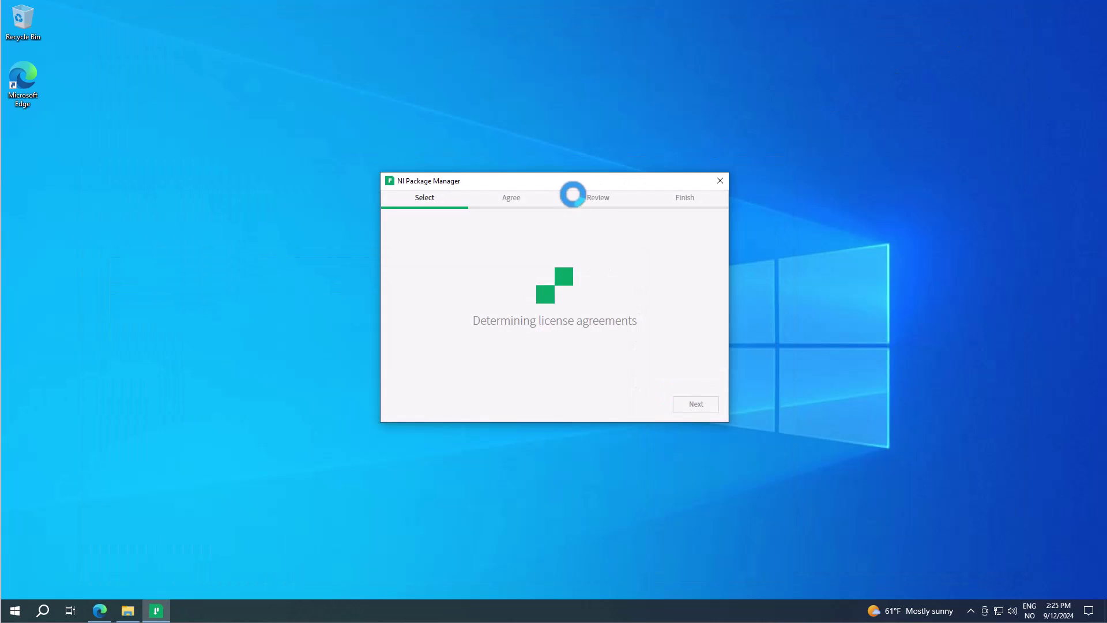
pyautogui.moveTo(596, 182); pyautogui.dragTo(547, 163)
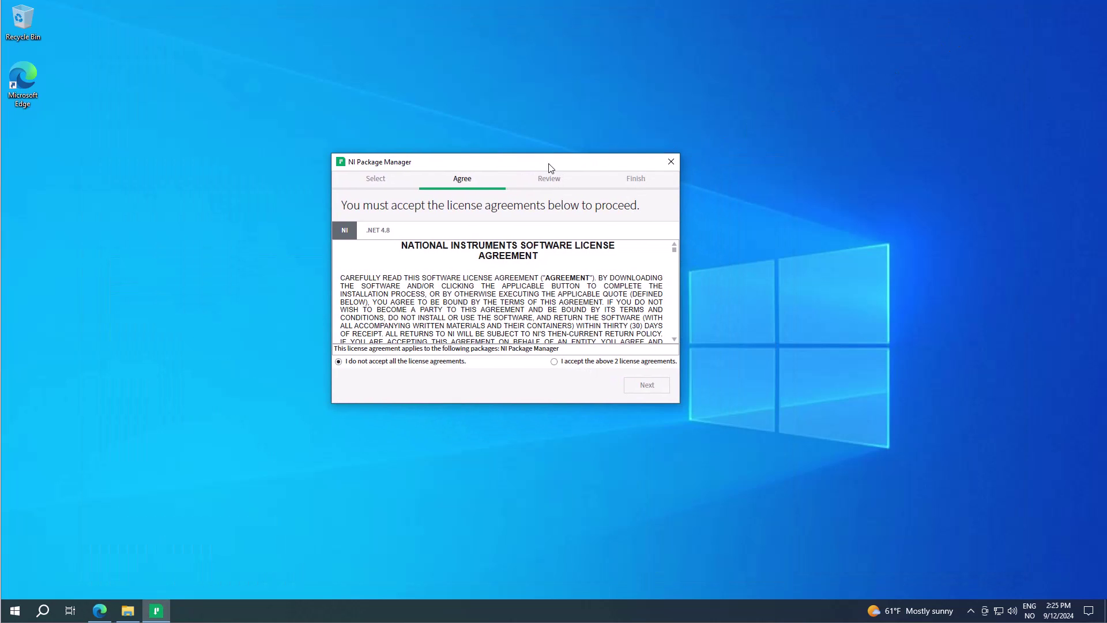
# Accept the 2 license agreements and continue to the installation summary with Disable Windows fast startup checked.
pyautogui.click(554, 362)
pyautogui.click(652, 385)
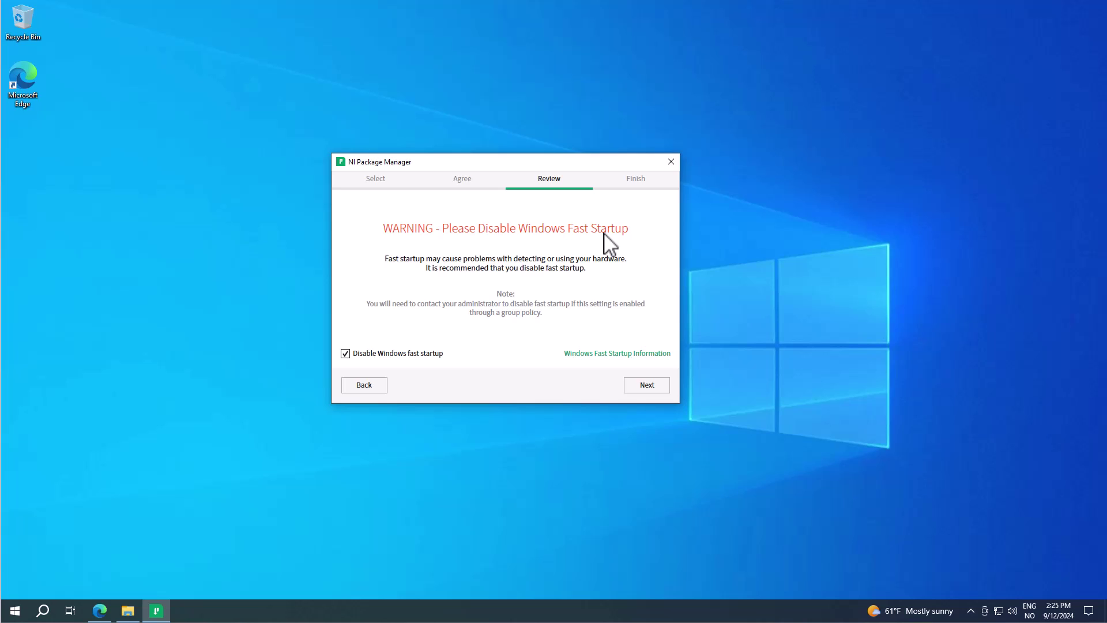
pyautogui.click(643, 386)
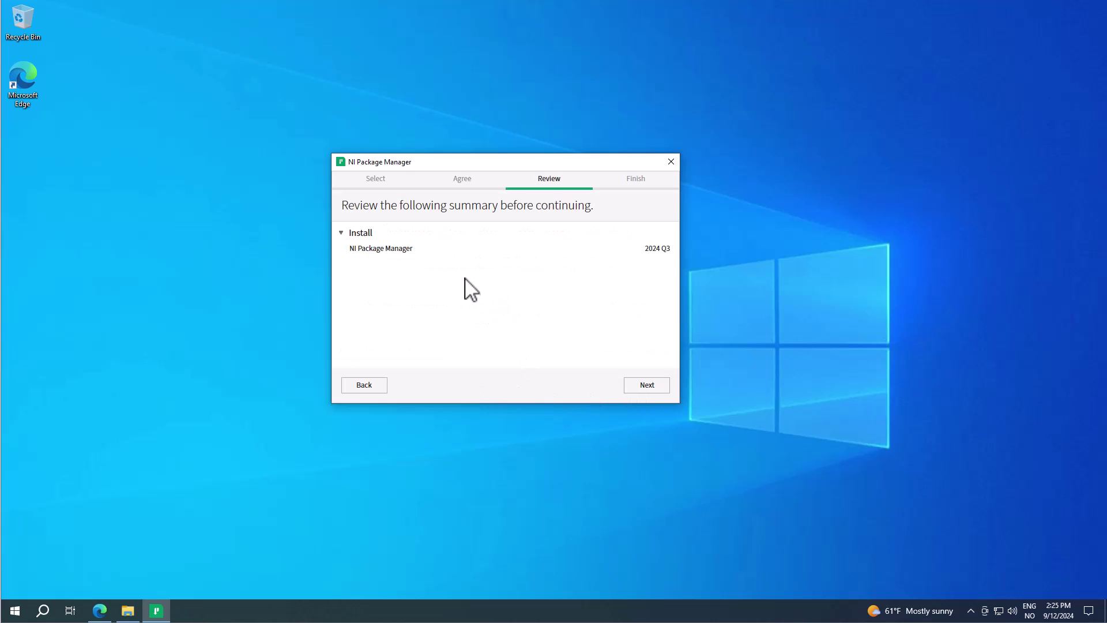
# Confirm the installation of NI Package Manager 2024 Q3 and reposition the Installing LabVIEW and Drivers window on the desktop.
pyautogui.click(641, 385)
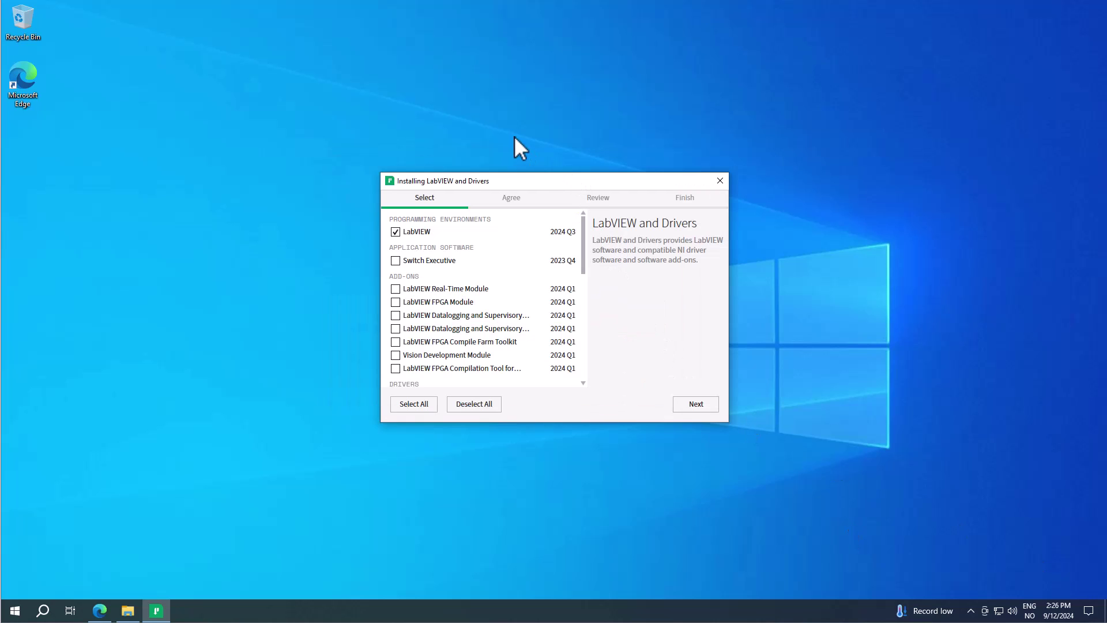
pyautogui.moveTo(544, 183); pyautogui.dragTo(436, 122)
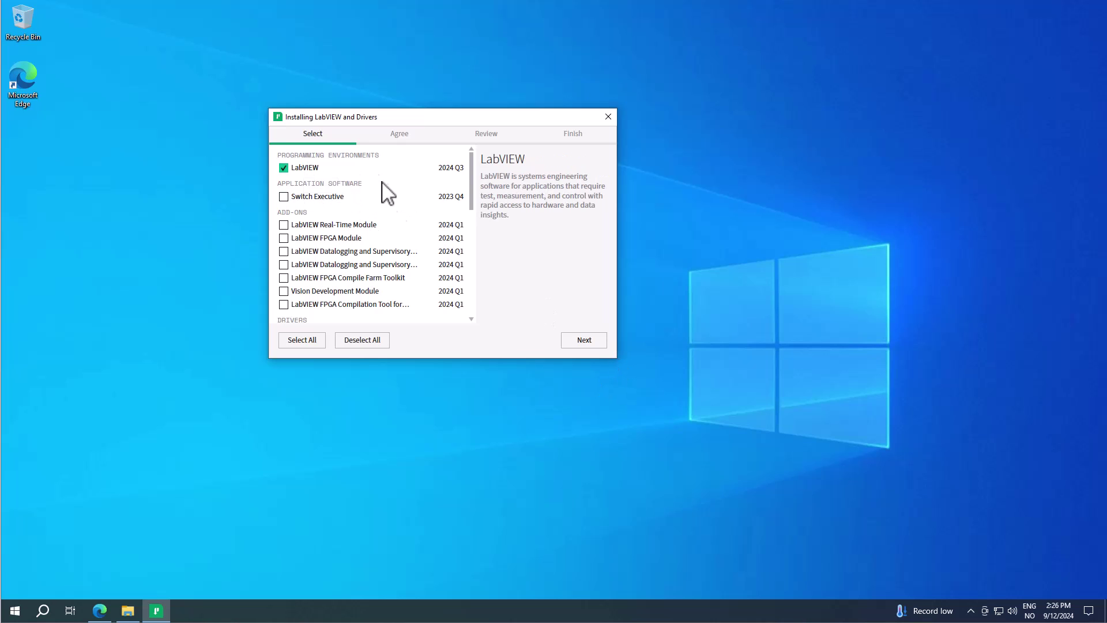
# Keep only LabVIEW 2024 Q3 selected by deselecting all preselected drivers, including NI-DAQmx, NI-488.2, NI-VISA and NI-Sync, and continue.
pyautogui.scroll(-3, 392, 248)
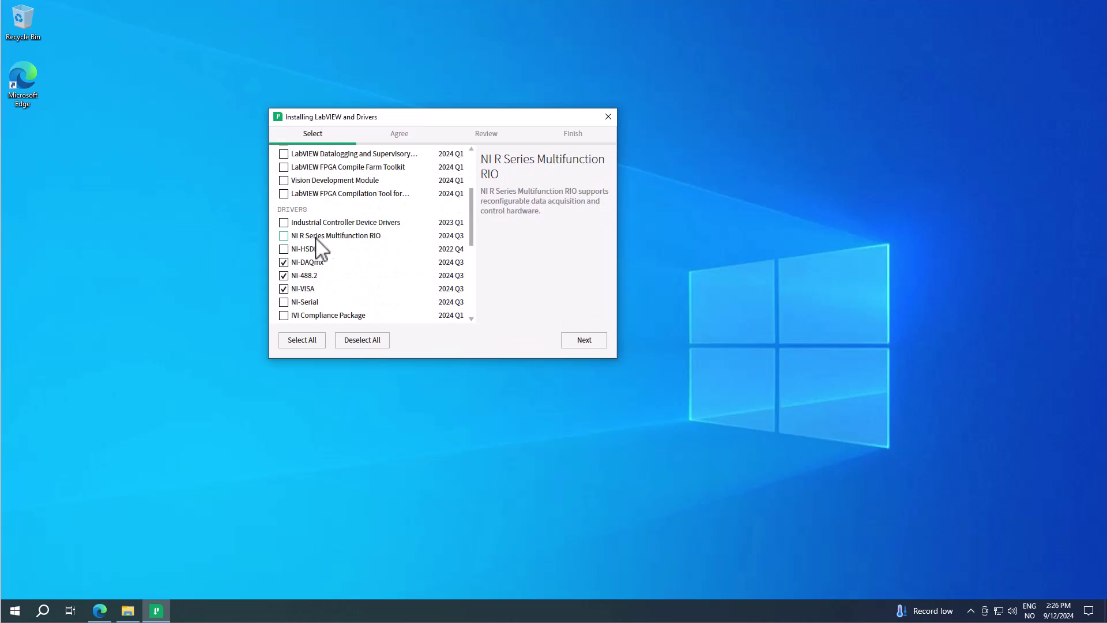
pyautogui.click(284, 263)
pyautogui.click(284, 275)
pyautogui.click(283, 288)
pyautogui.scroll(-2, 358, 289)
pyautogui.click(337, 274)
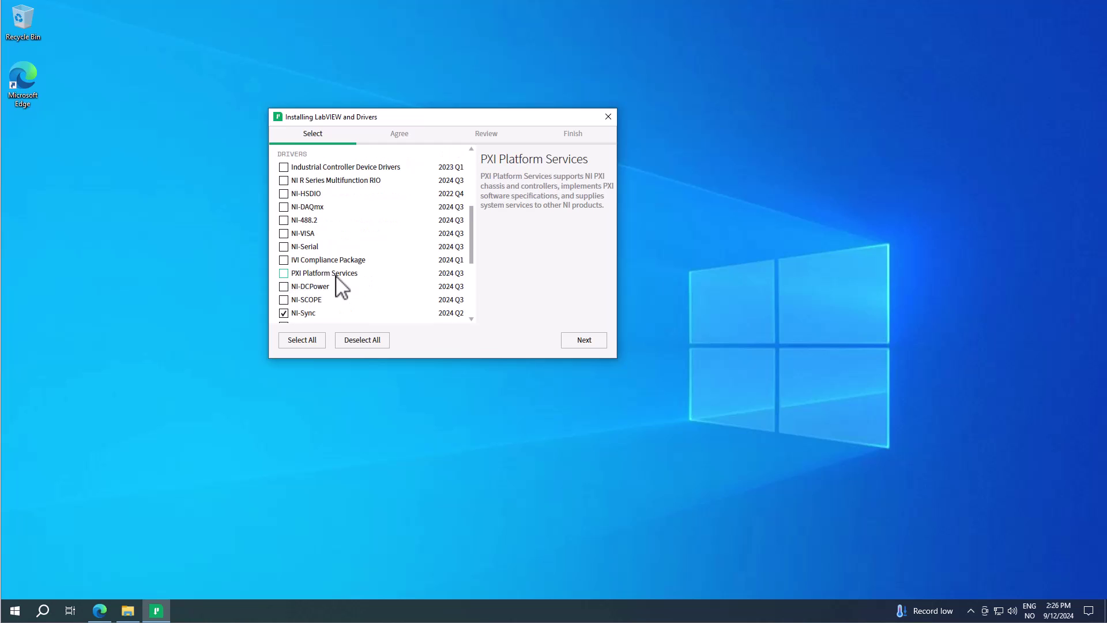
pyautogui.scroll(-2, 332, 312)
pyautogui.click(304, 259)
pyautogui.scroll(-2, 375, 269)
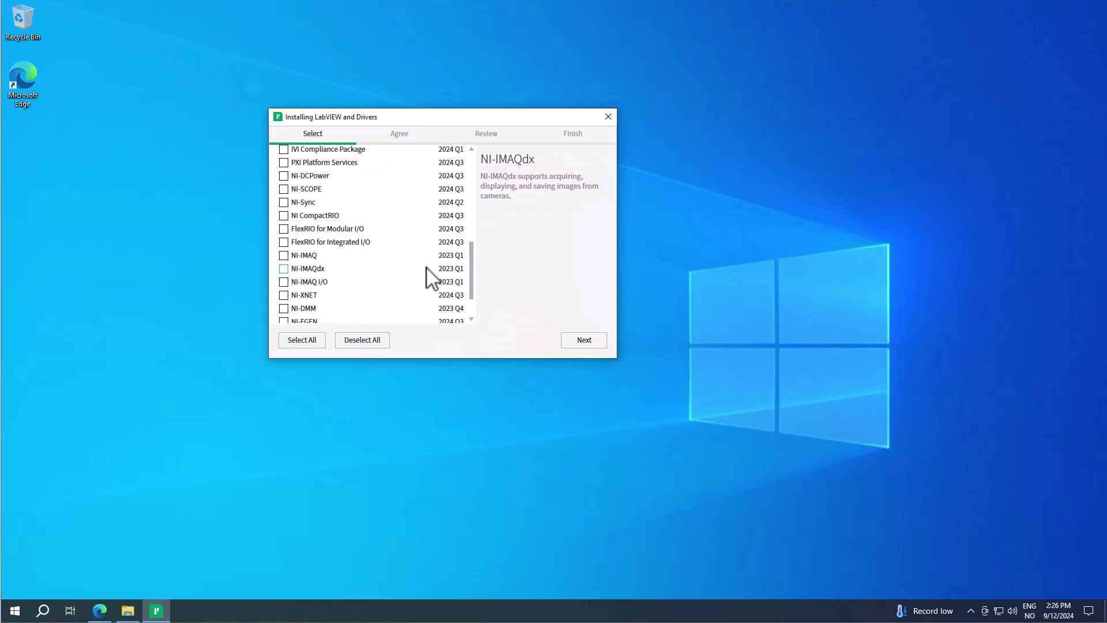
pyautogui.scroll(-2, 432, 280)
pyautogui.scroll(15, 409, 291)
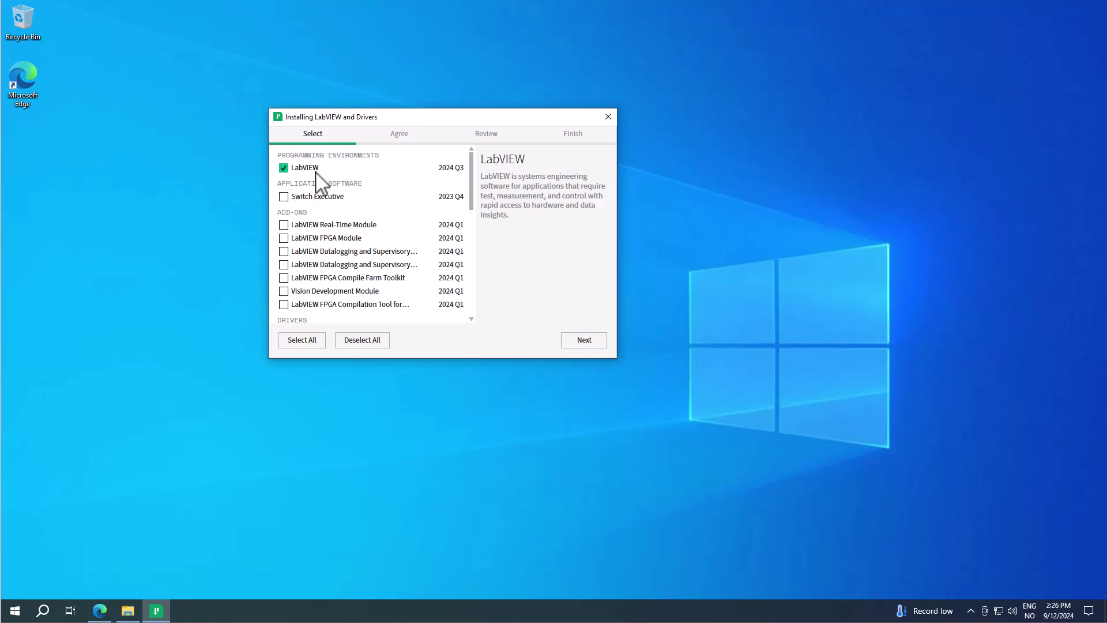
pyautogui.click(583, 340)
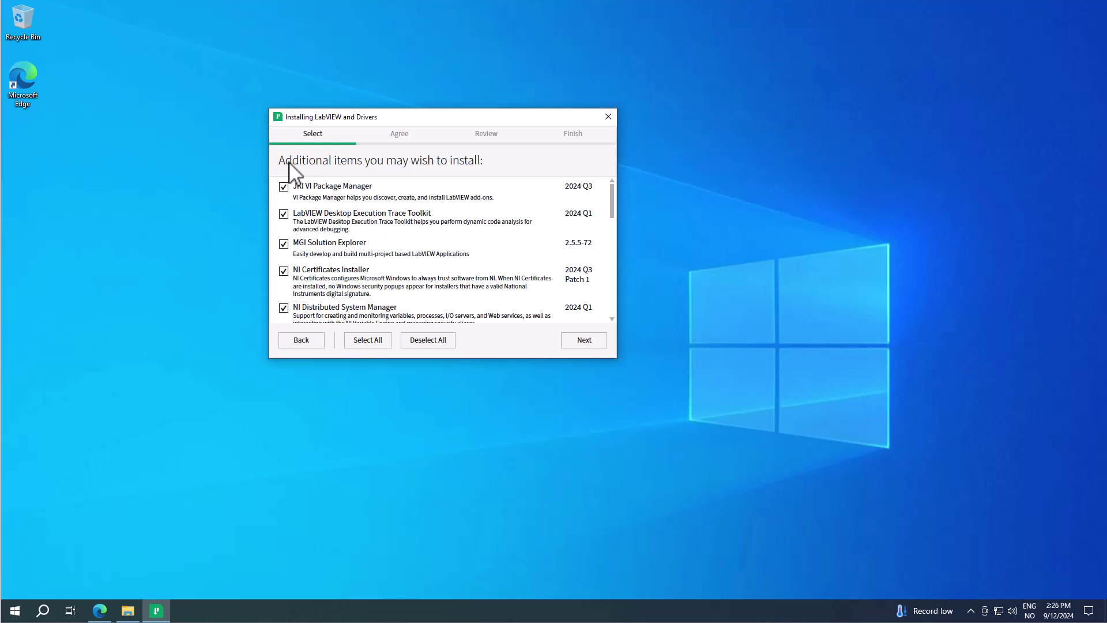
# Review the additional items offered for installation, deselect all of them and continue to the license agreement.
pyautogui.scroll(-8, 391, 203)
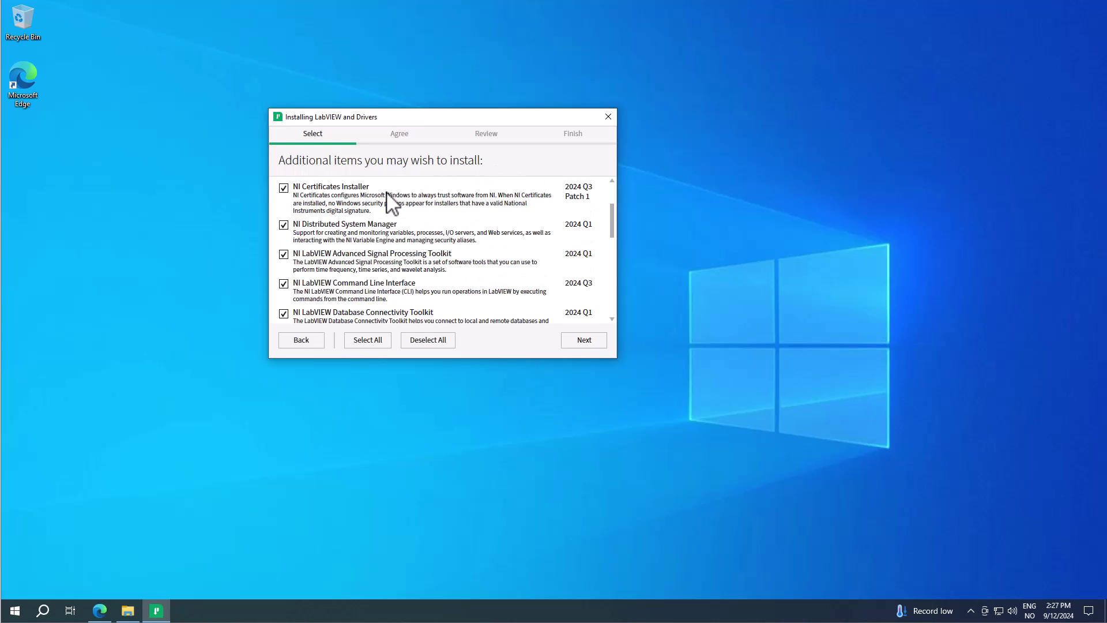
pyautogui.scroll(8, 402, 267)
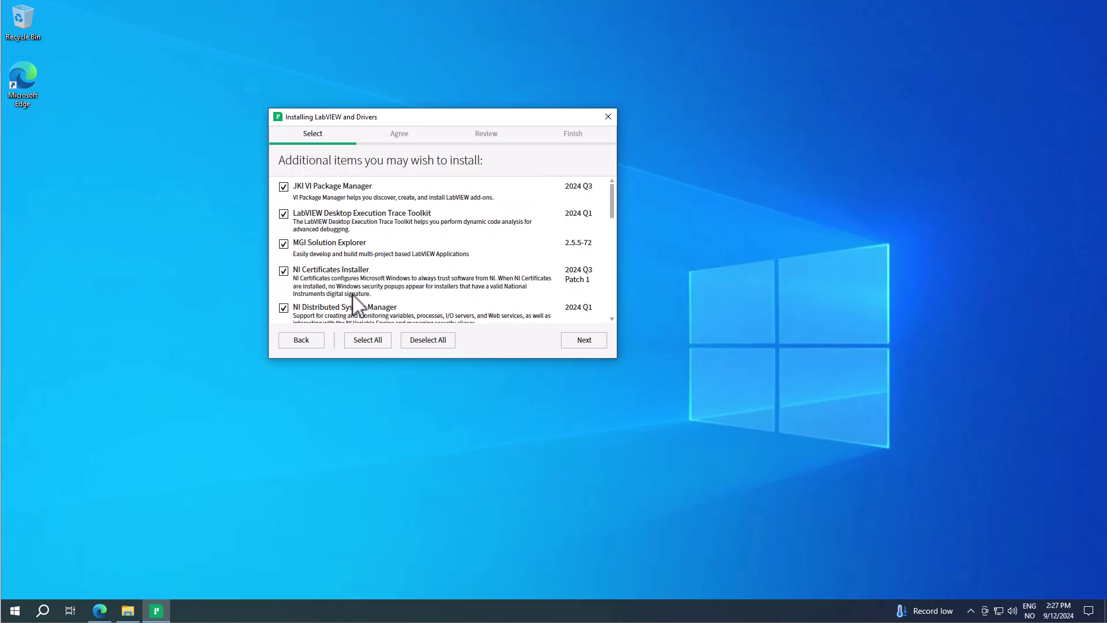
pyautogui.click(432, 340)
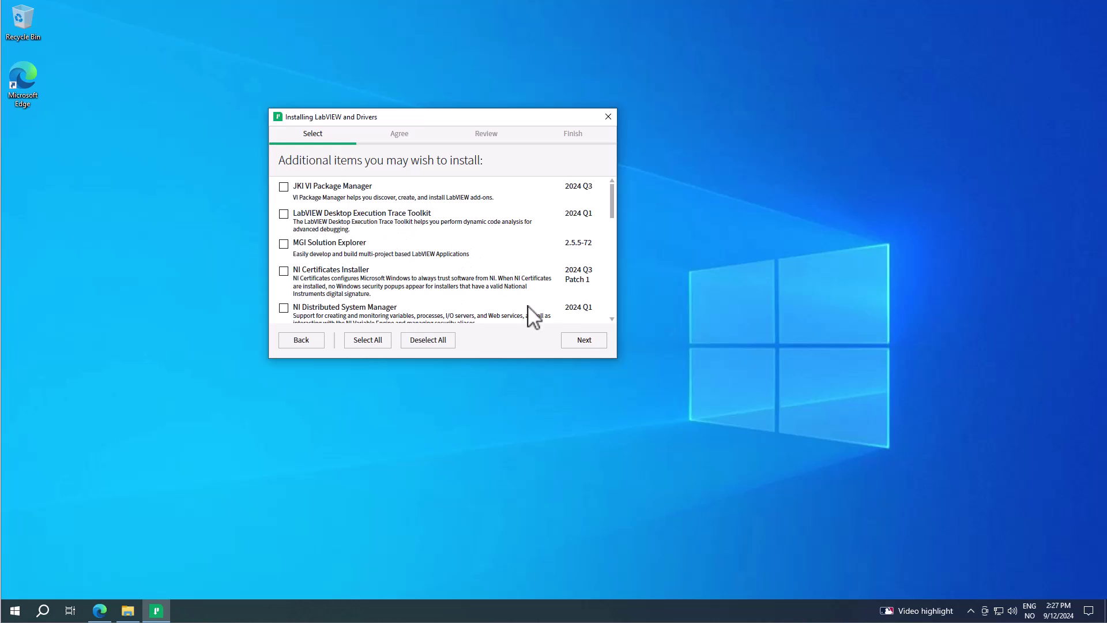
pyautogui.click(583, 342)
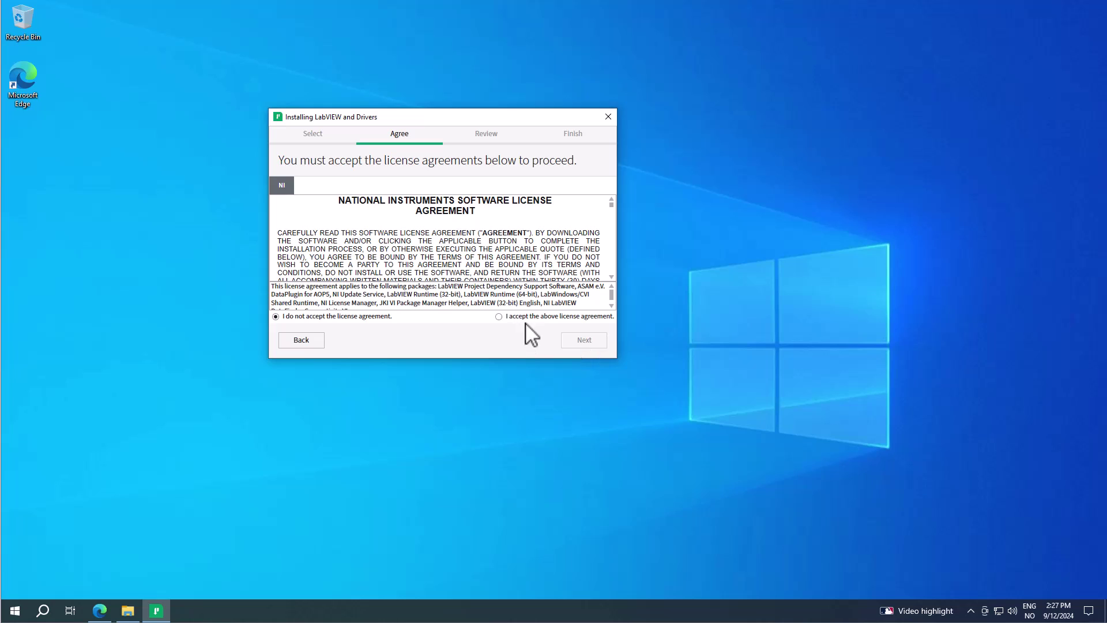
# Accept the National Instruments software license agreement and start installing the LabVIEW (32-bit) packages from the summary.
pyautogui.click(537, 316)
pyautogui.click(584, 339)
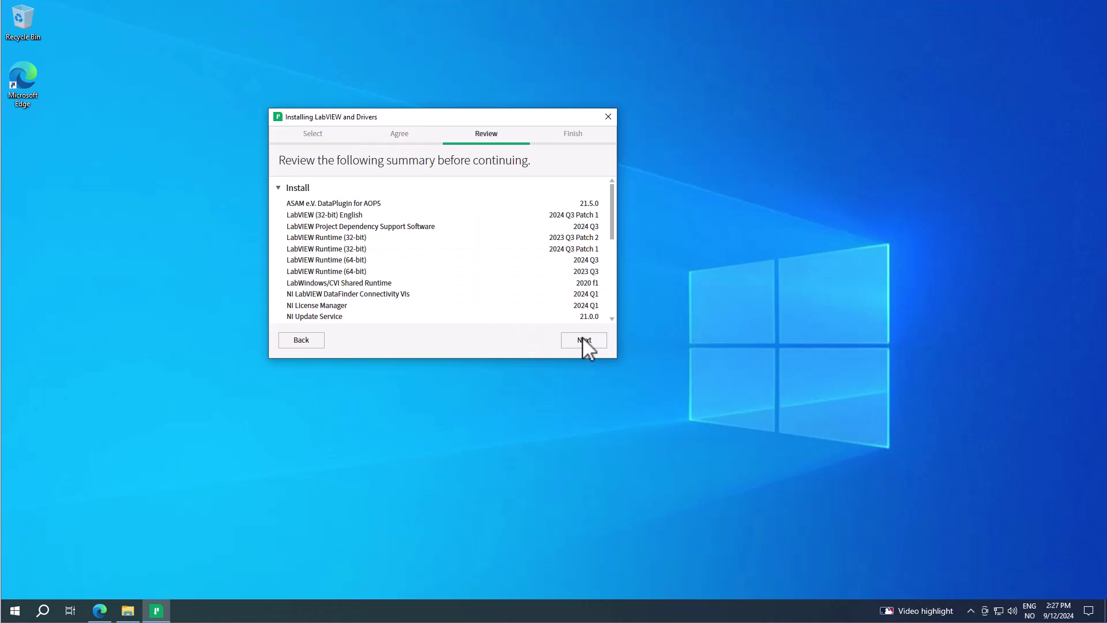
pyautogui.click(582, 342)
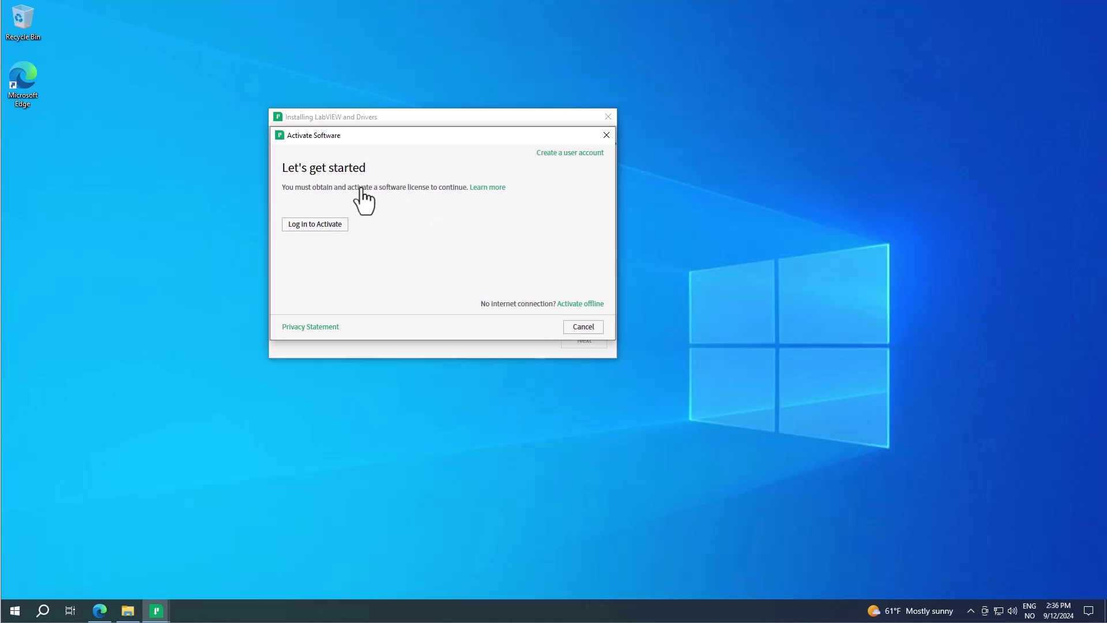
# Log in to the NI account for activation and choose Enter a serial number as the activation method.
pyautogui.click(321, 225)
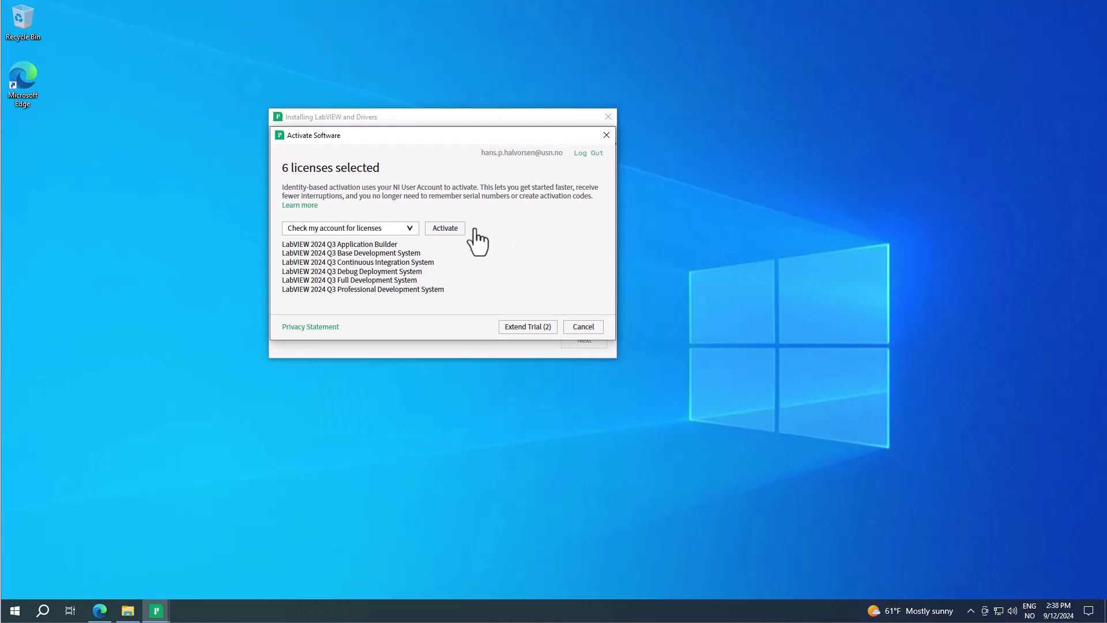
pyautogui.click(410, 229)
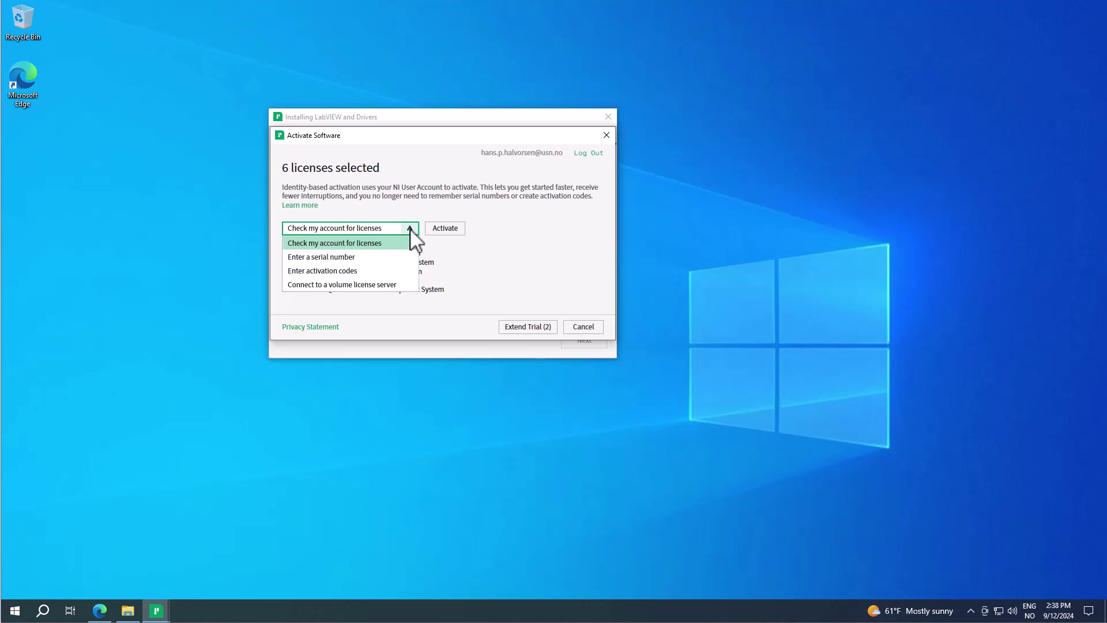
pyautogui.click(332, 258)
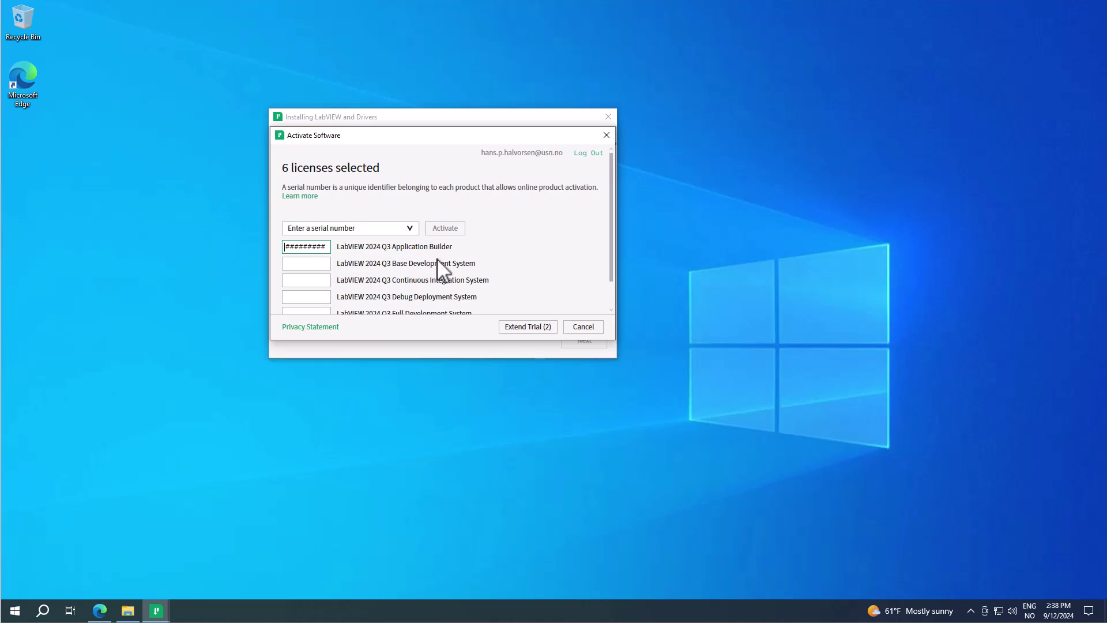
# Paste the serial number for LabVIEW 2024 Q3 Professional Development System, activate the license and finish the activation.
pyautogui.scroll(-1, 516, 265)
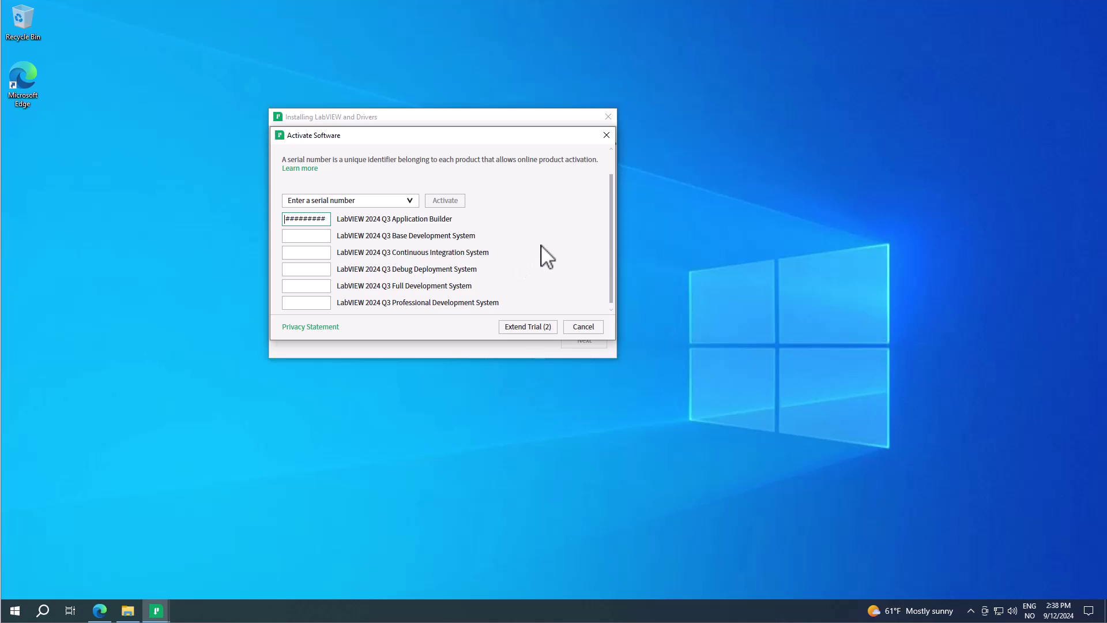
pyautogui.click(316, 302)
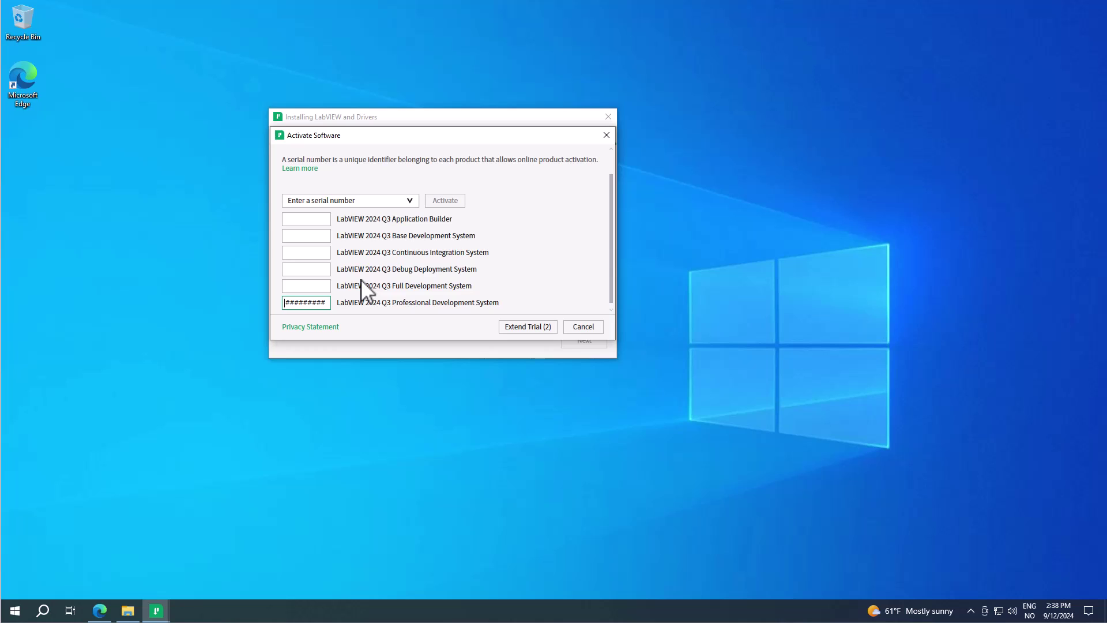
pyautogui.hotkey('ctrl', 'v')
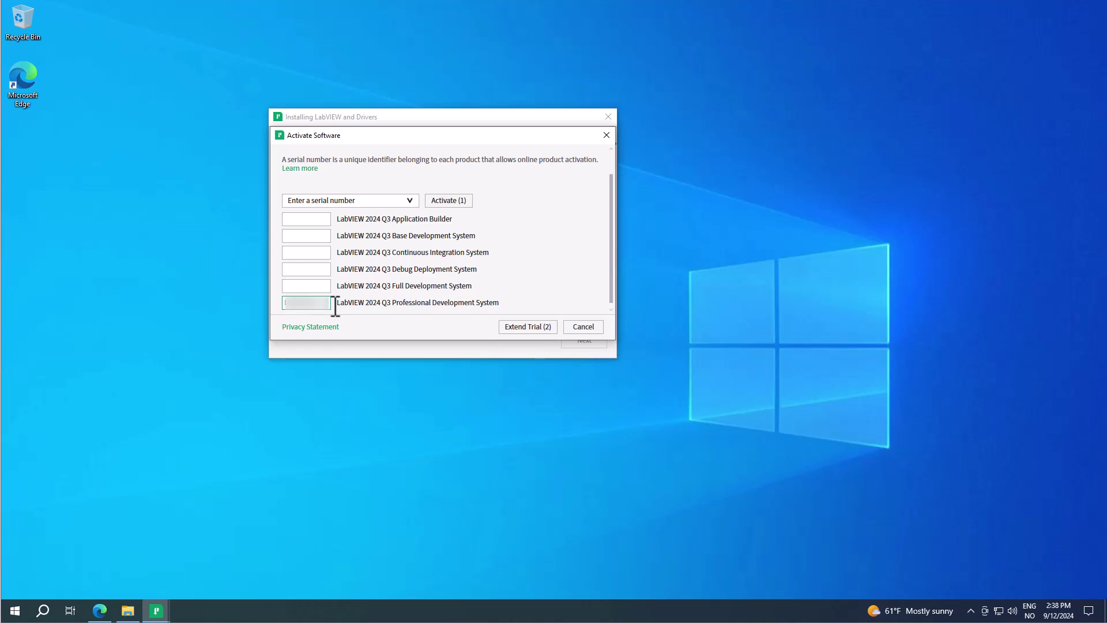
pyautogui.doubleClick(299, 302)
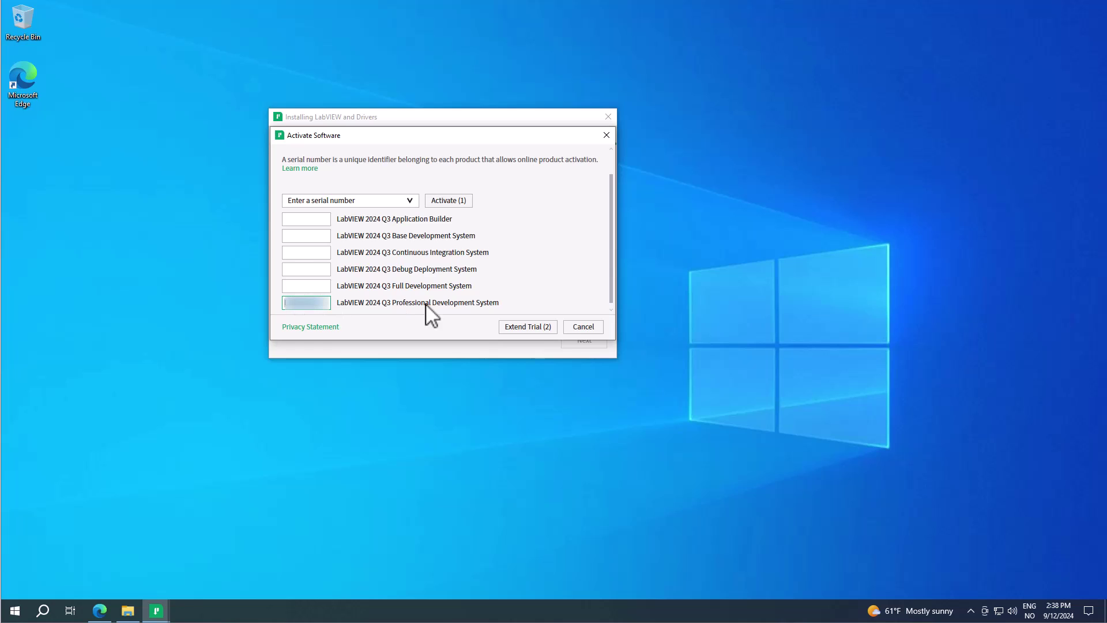
pyautogui.click(553, 283)
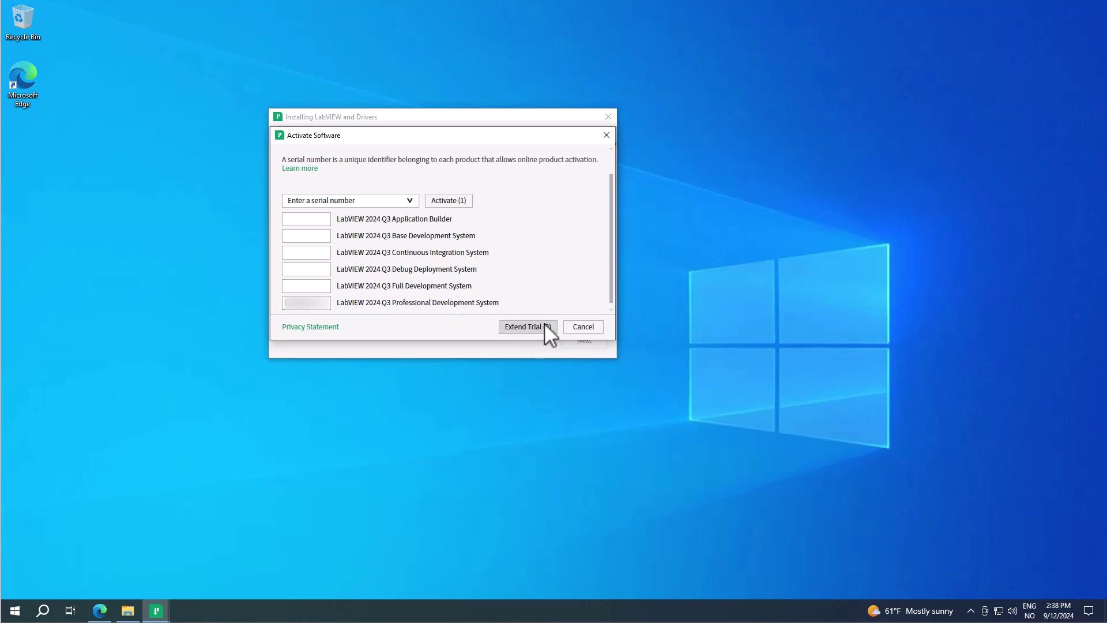
pyautogui.click(449, 199)
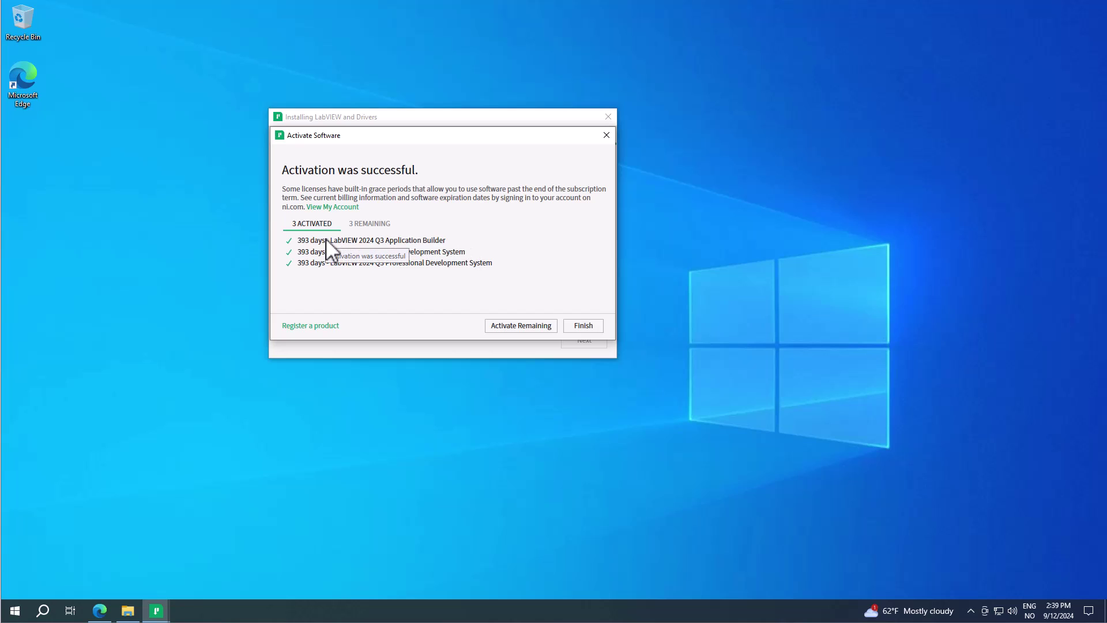
pyautogui.click(582, 328)
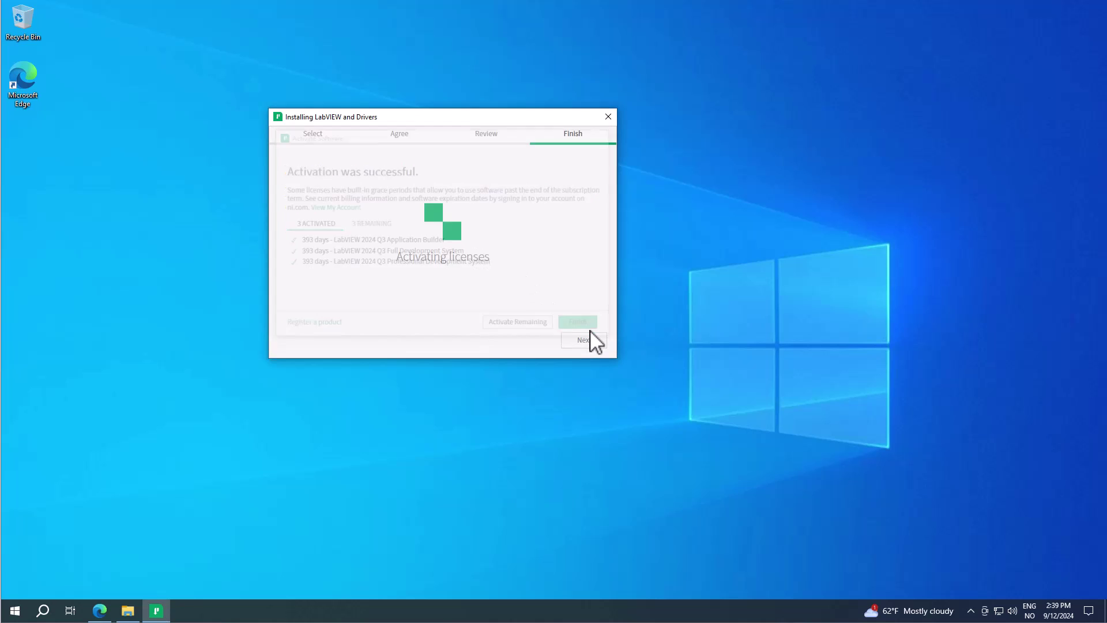
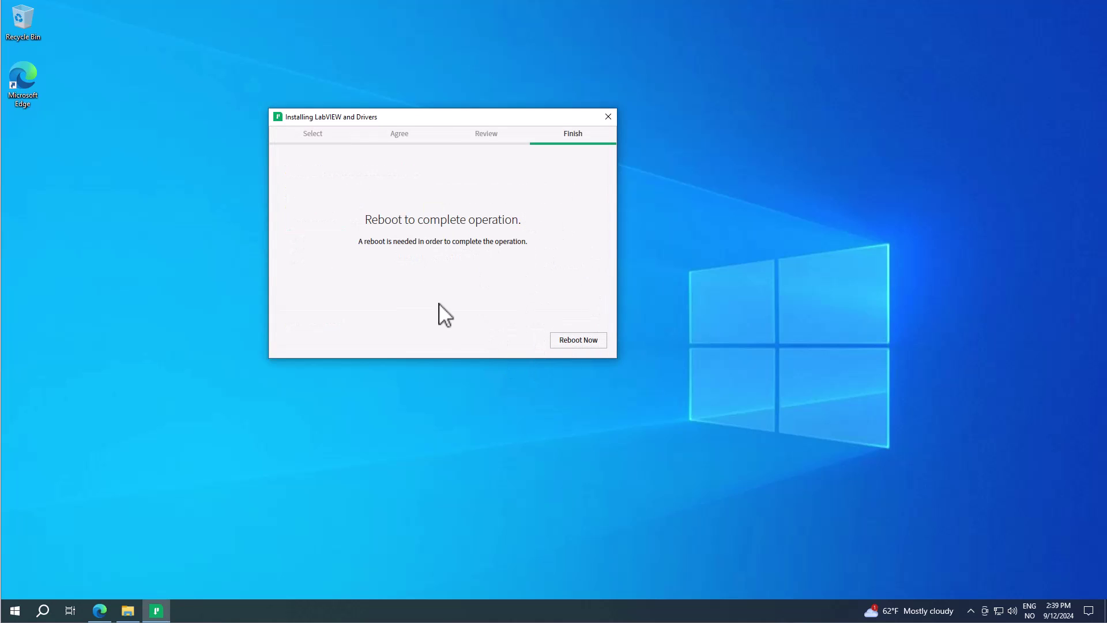
# Close the installer without rebooting, search Windows for "lab" and pin NI LabVIEW 2024 Q3 (32-bit) to the taskbar.
pyautogui.click(609, 117)
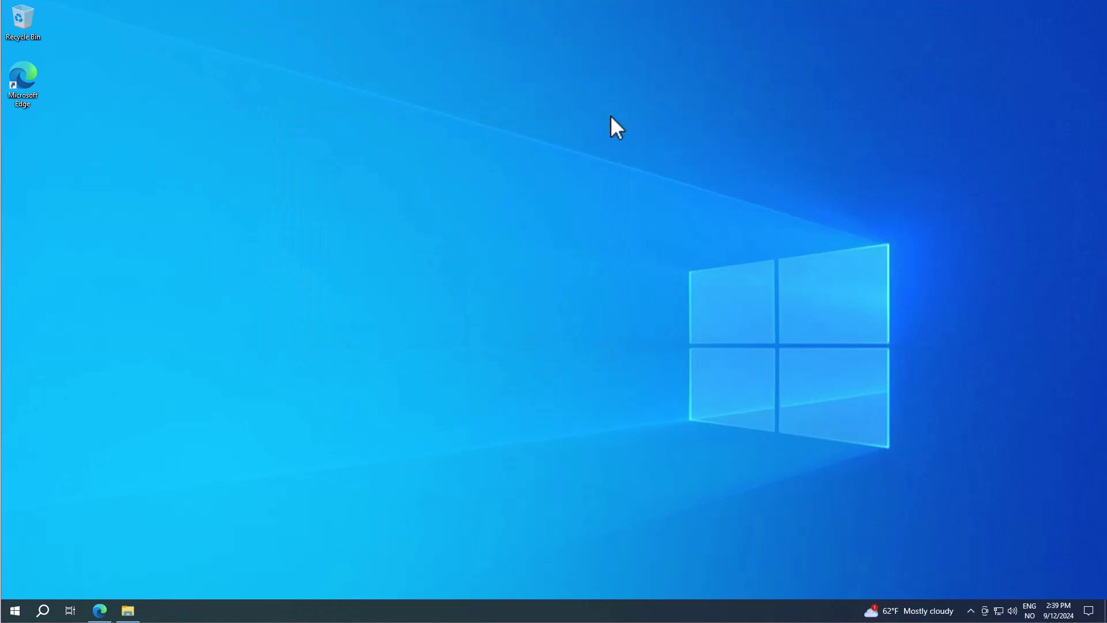
pyautogui.click(45, 611)
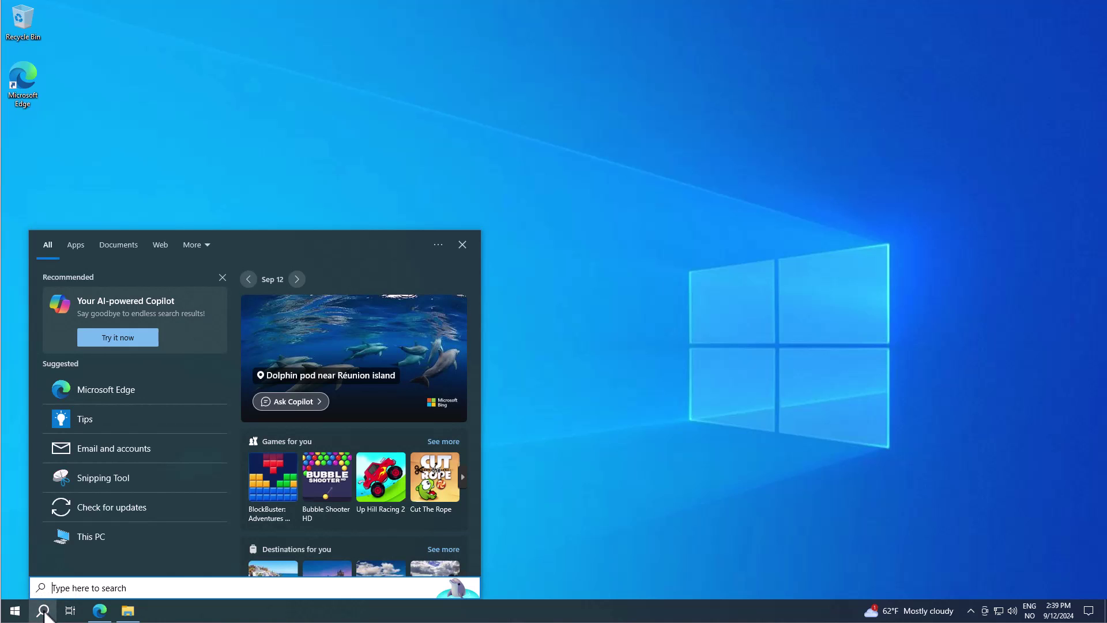
pyautogui.write('lab')
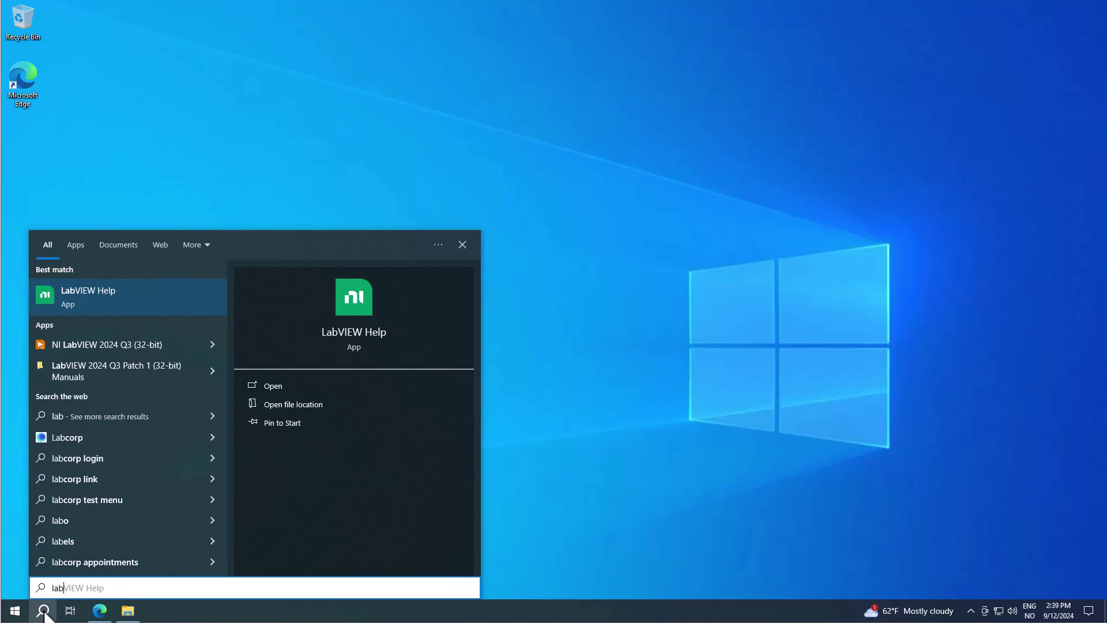
pyautogui.rightClick(94, 344)
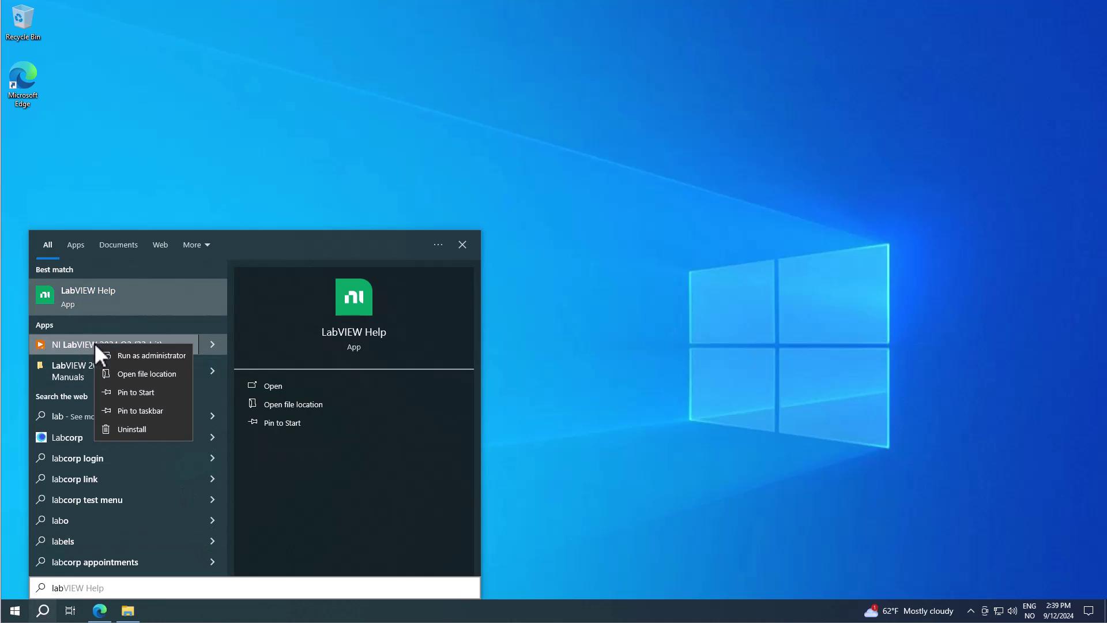
pyautogui.click(147, 410)
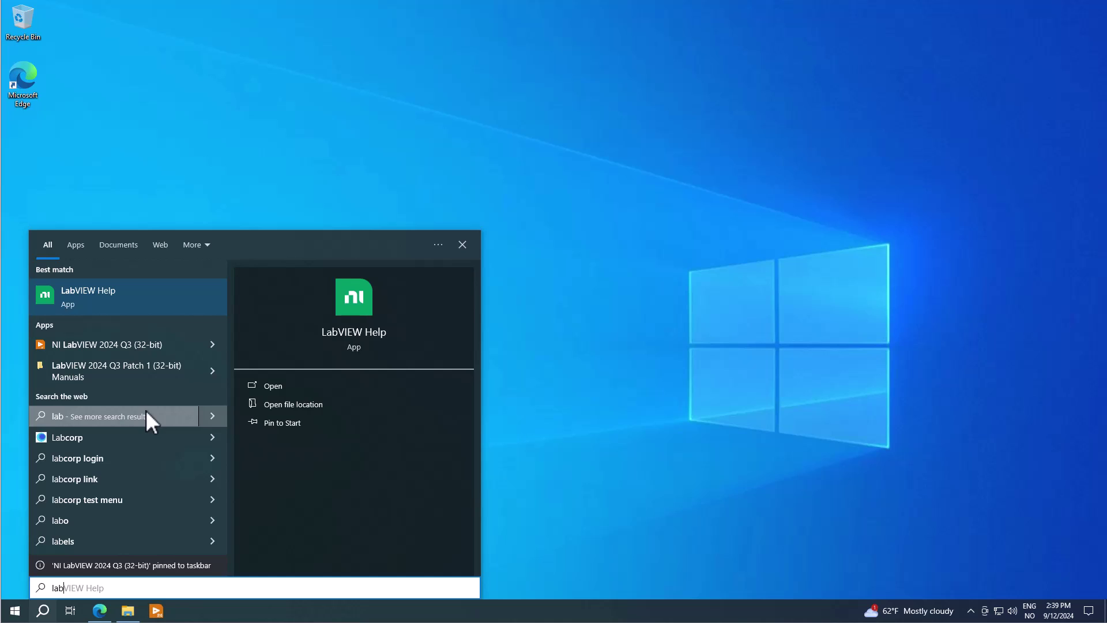
pyautogui.click(801, 591)
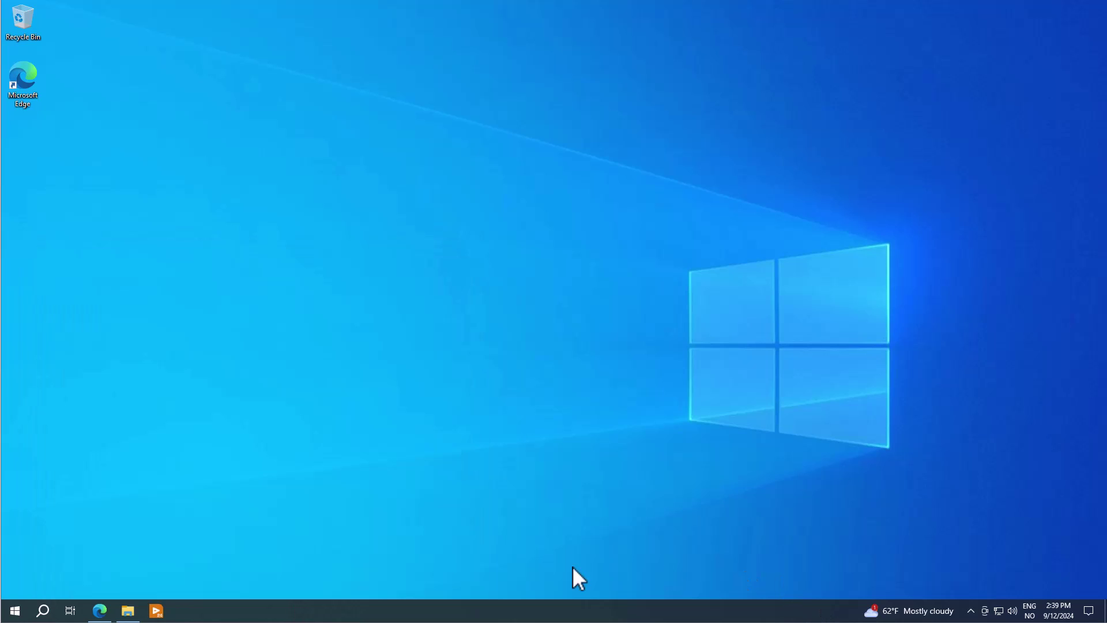
# Launch LabVIEW 2024 Q3, reposition its start window and create a new blank VI.
pyautogui.click(162, 617)
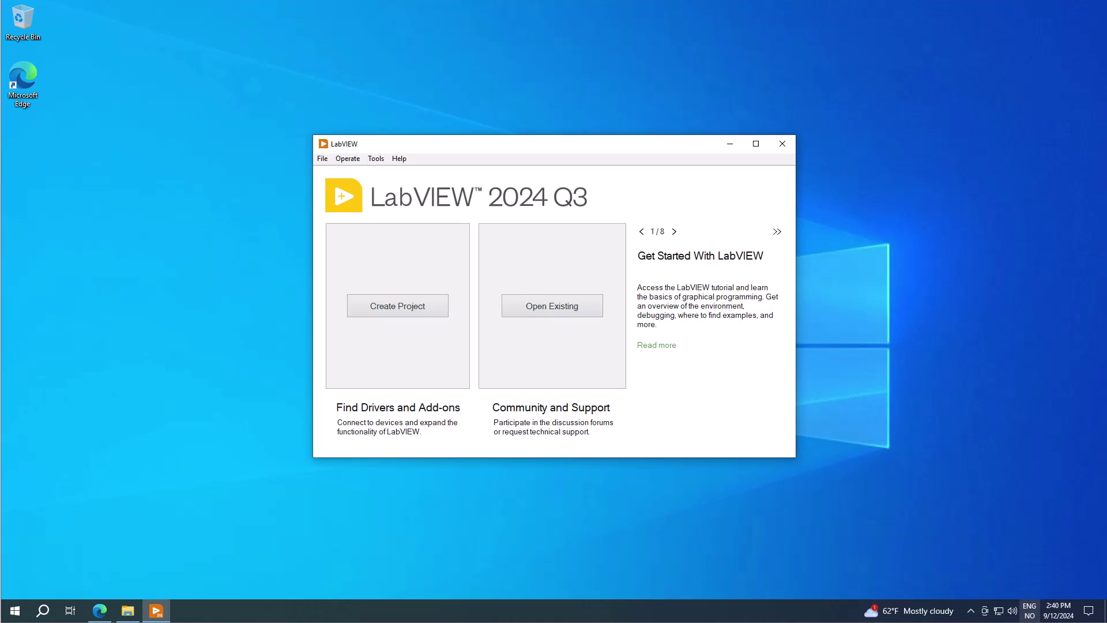
pyautogui.moveTo(561, 144); pyautogui.dragTo(505, 109)
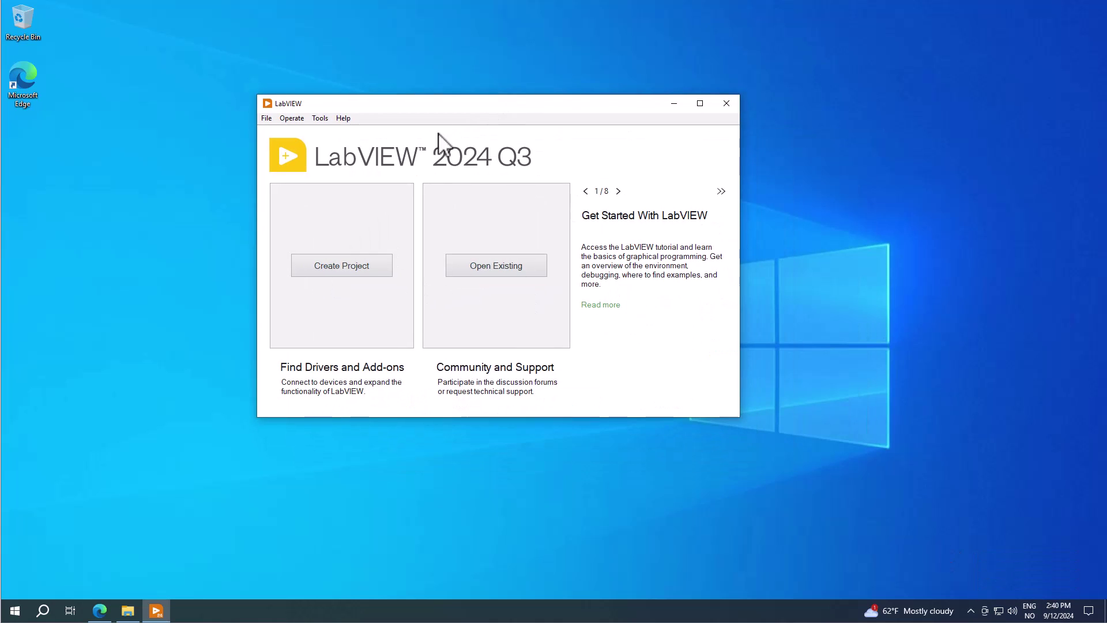
pyautogui.click(267, 117)
pyautogui.click(283, 136)
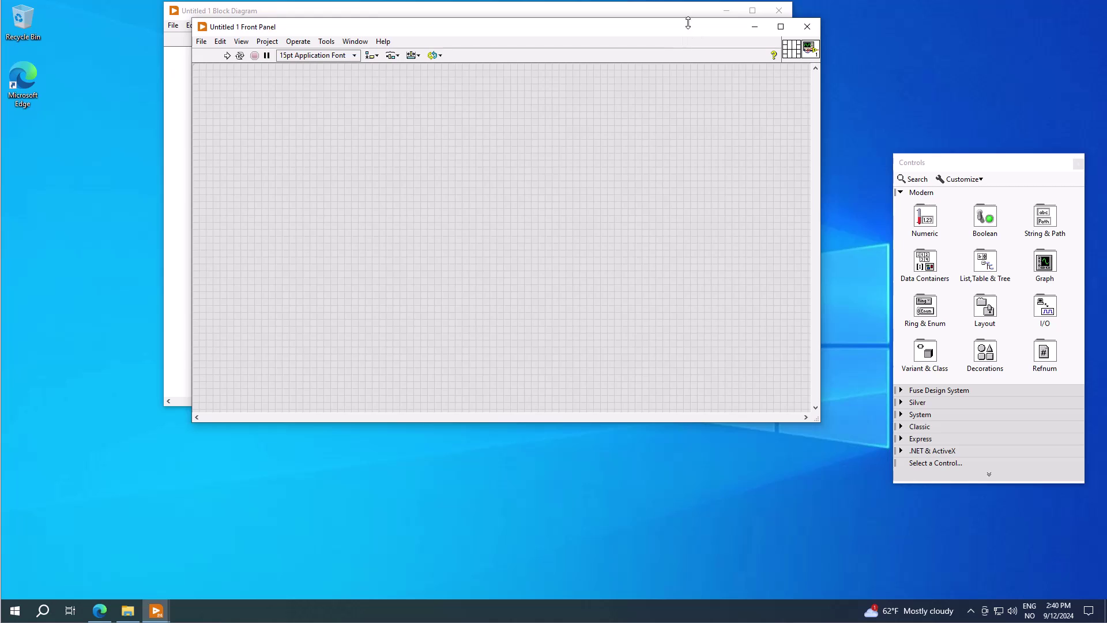
# Move the Front Panel and Block Diagram windows apart and close the floating palettes.
pyautogui.moveTo(688, 22); pyautogui.dragTo(444, 190)
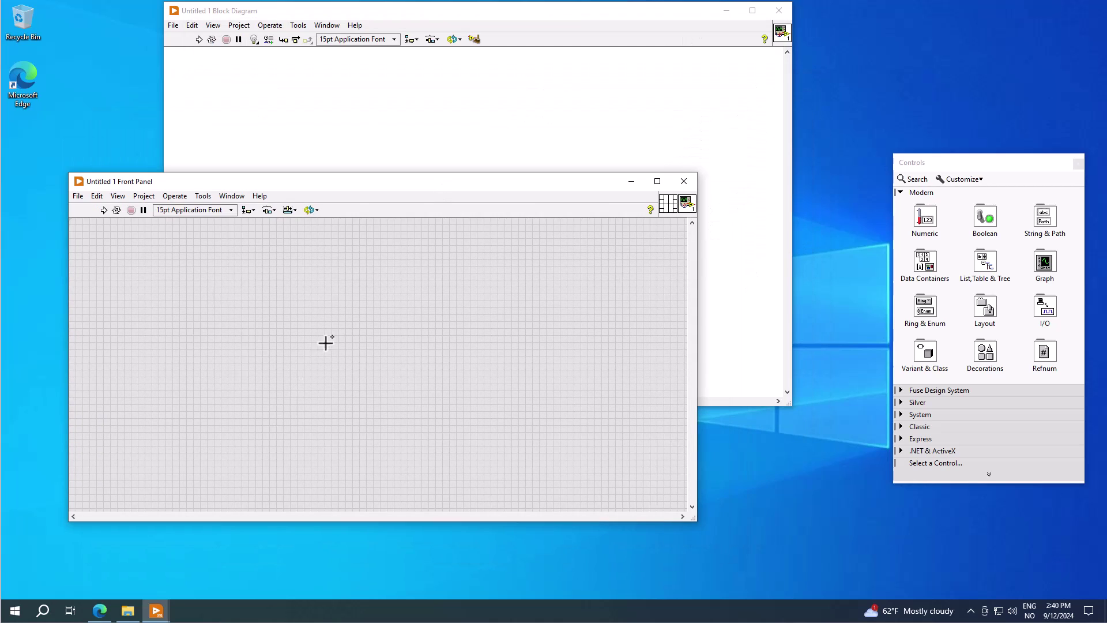
pyautogui.click(1077, 164)
pyautogui.moveTo(640, 11); pyautogui.dragTo(917, 13)
pyautogui.click(1076, 181)
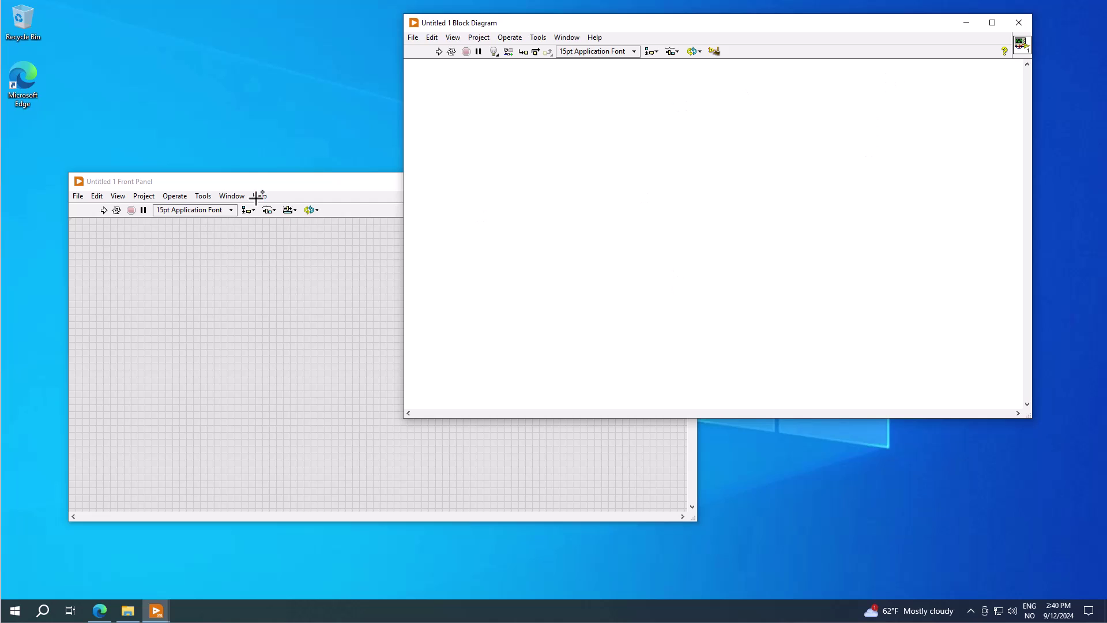
# Move the Front Panel window down, pin its Controls palette to browse the Modern Numeric controls, and close the palette.
pyautogui.moveTo(345, 185); pyautogui.dragTo(330, 214)
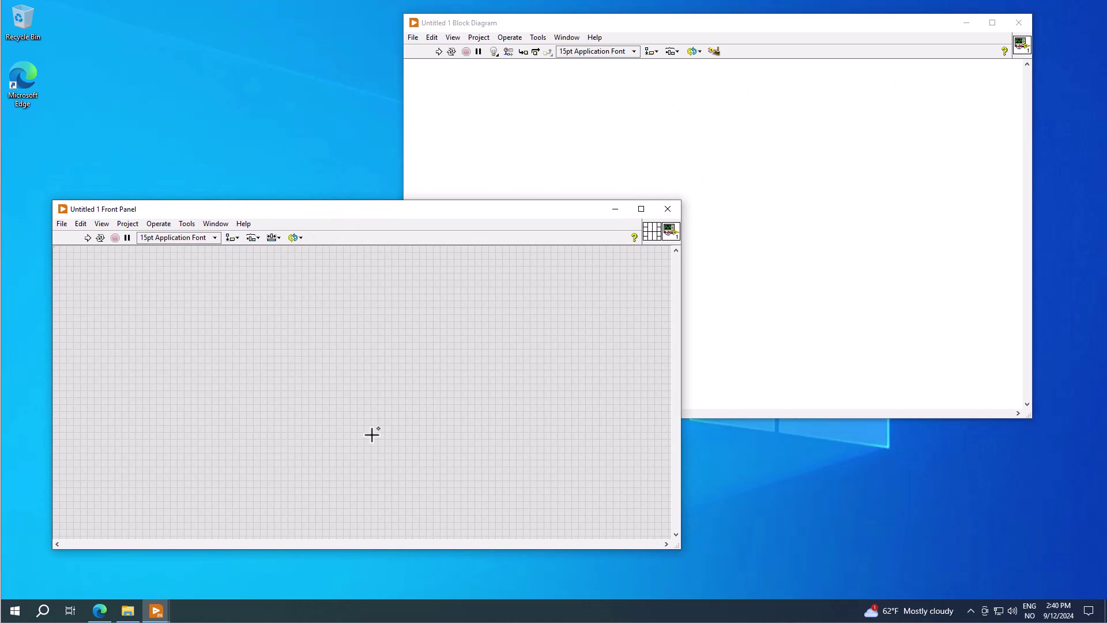
pyautogui.rightClick(512, 305)
pyautogui.click(517, 292)
pyautogui.moveTo(557, 297); pyautogui.dragTo(672, 220)
pyautogui.click(658, 267)
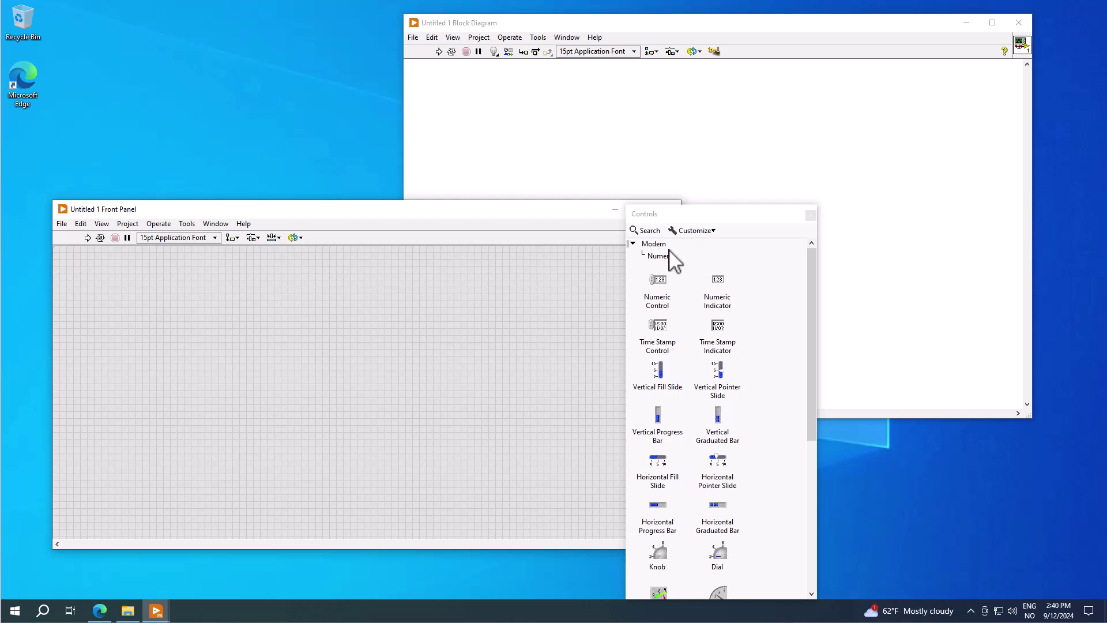
pyautogui.click(633, 244)
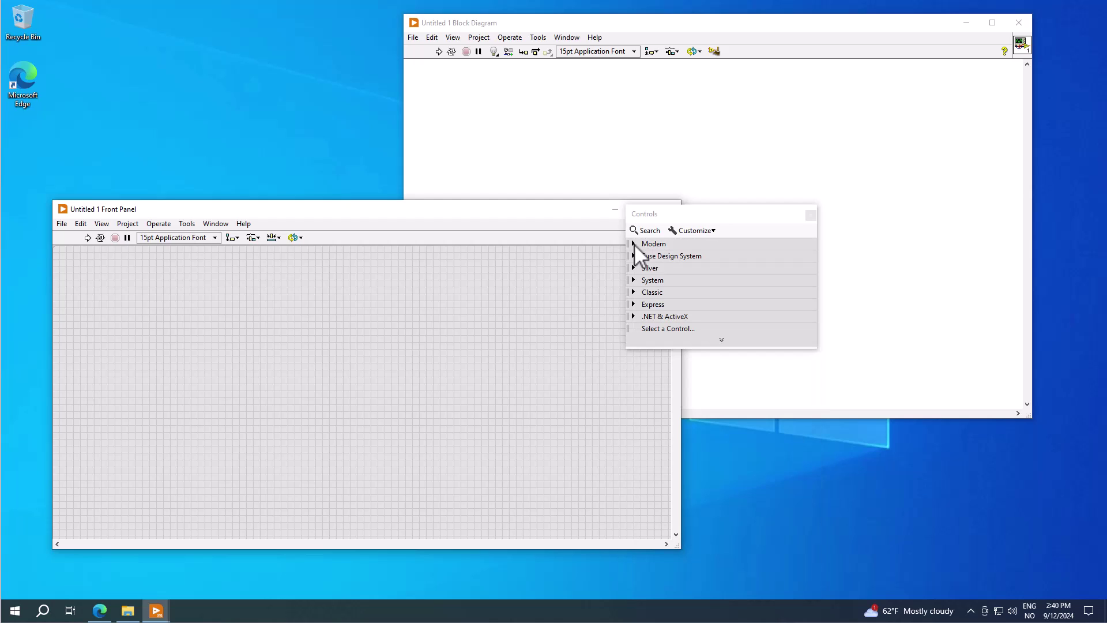
pyautogui.click(811, 215)
# Place a Modern Numeric Control near the upper-left area of the Front Panel grid.
pyautogui.rightClick(633, 278)
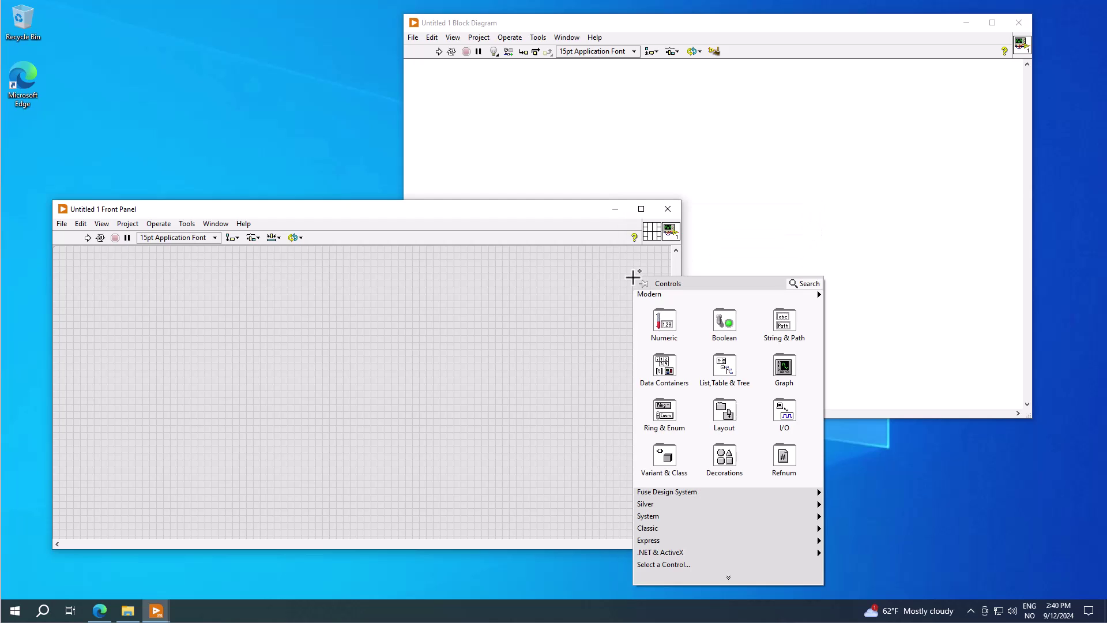
pyautogui.moveTo(657, 325)
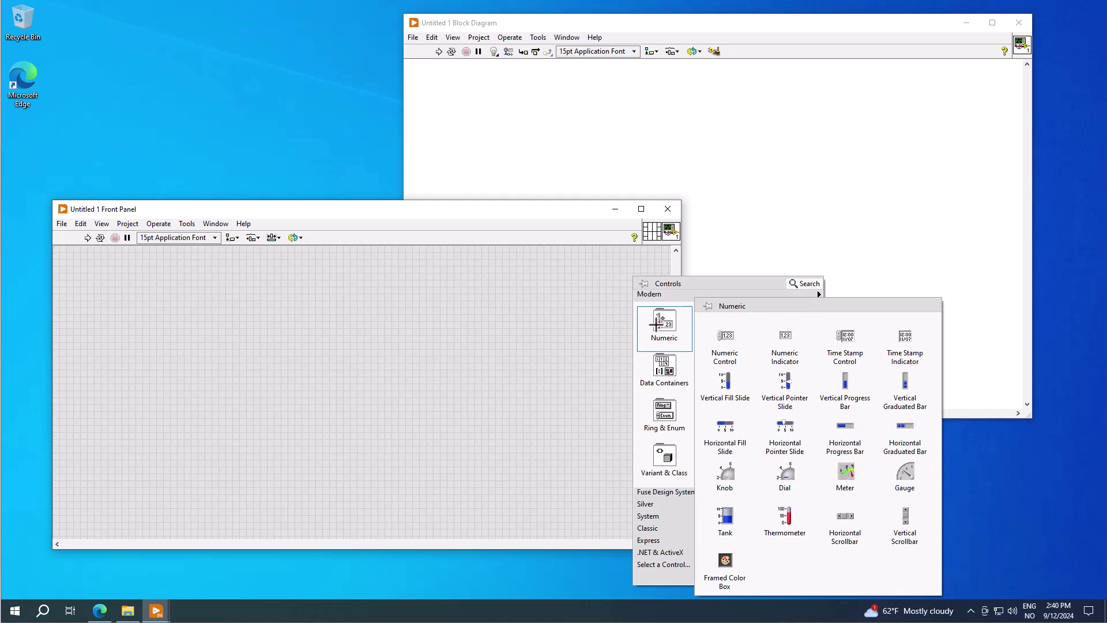
pyautogui.click(721, 339)
pyautogui.click(188, 310)
# Place a Modern Boolean button on the Front Panel, below and to the right of the numeric control.
pyautogui.rightClick(611, 290)
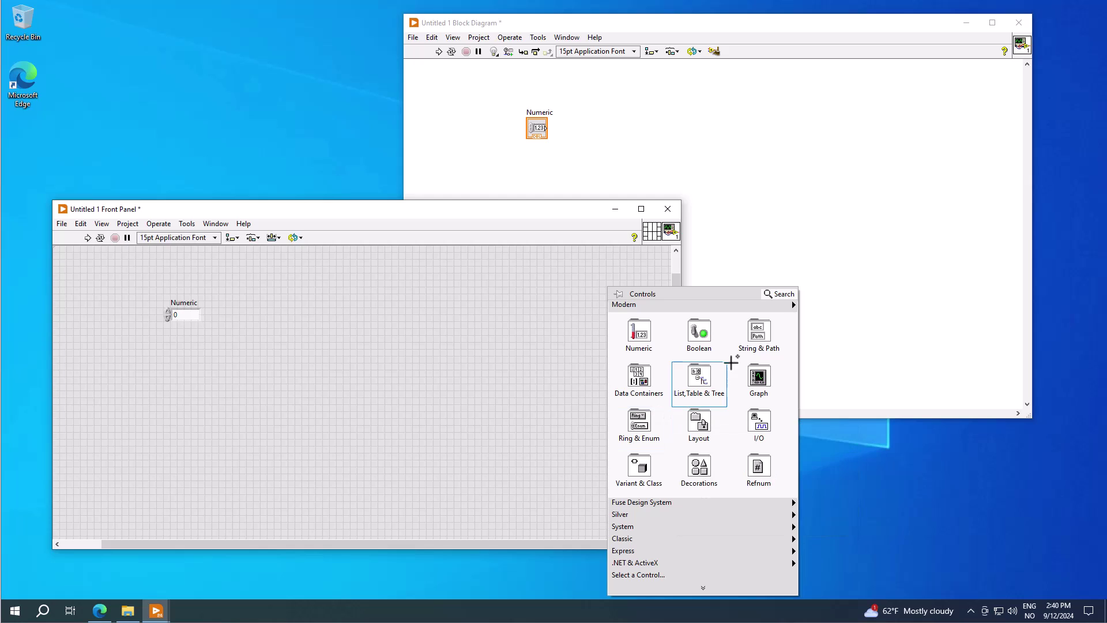
pyautogui.moveTo(706, 339)
pyautogui.click(762, 376)
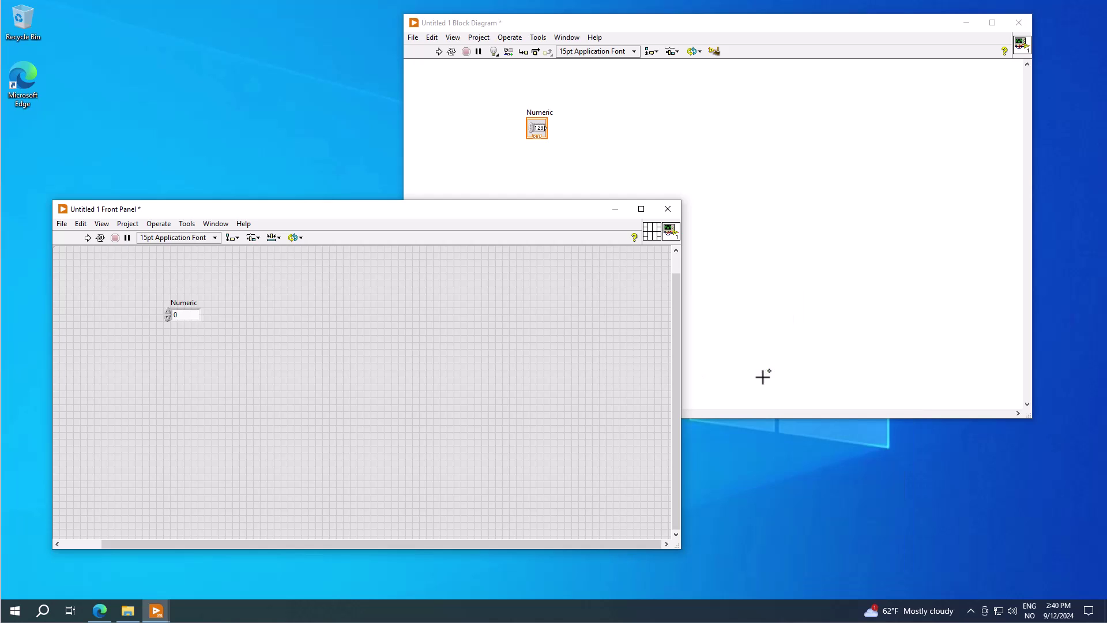
pyautogui.click(290, 350)
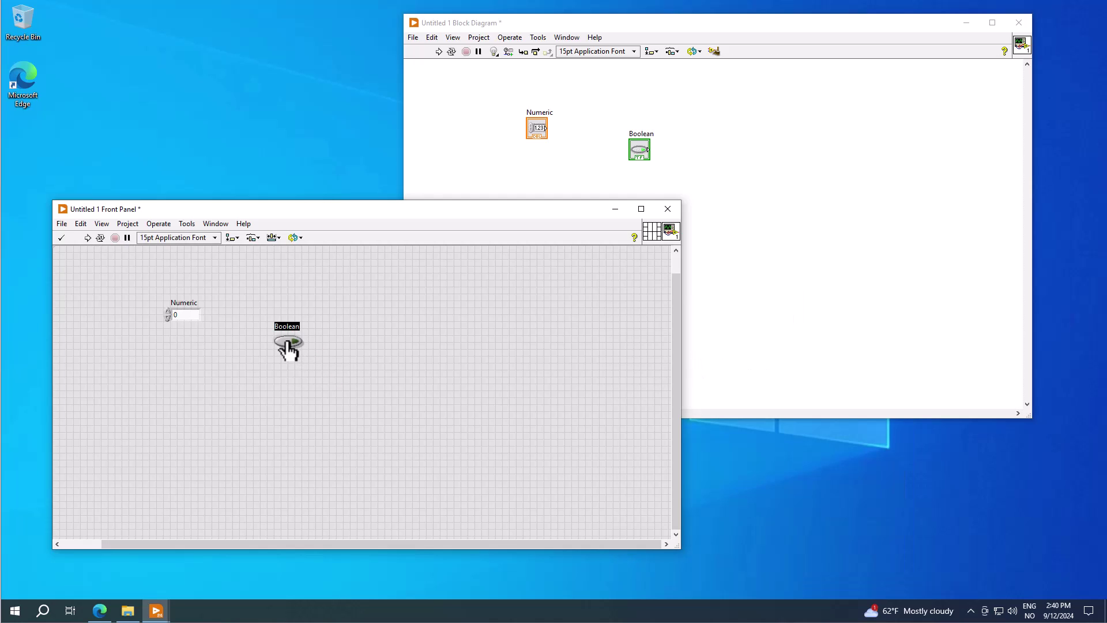
pyautogui.moveTo(149, 277); pyautogui.dragTo(429, 437)
# Move the Boolean terminal below the Numeric terminal on the Block Diagram and enclose both in a While Loop.
pyautogui.click(839, 187)
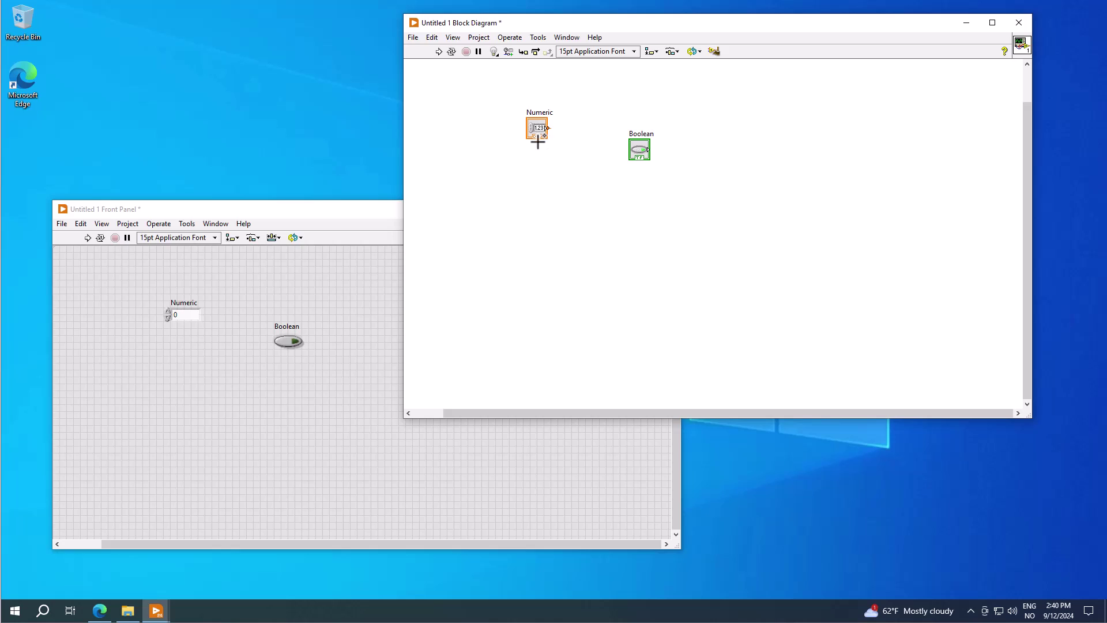
pyautogui.moveTo(644, 153); pyautogui.dragTo(547, 209)
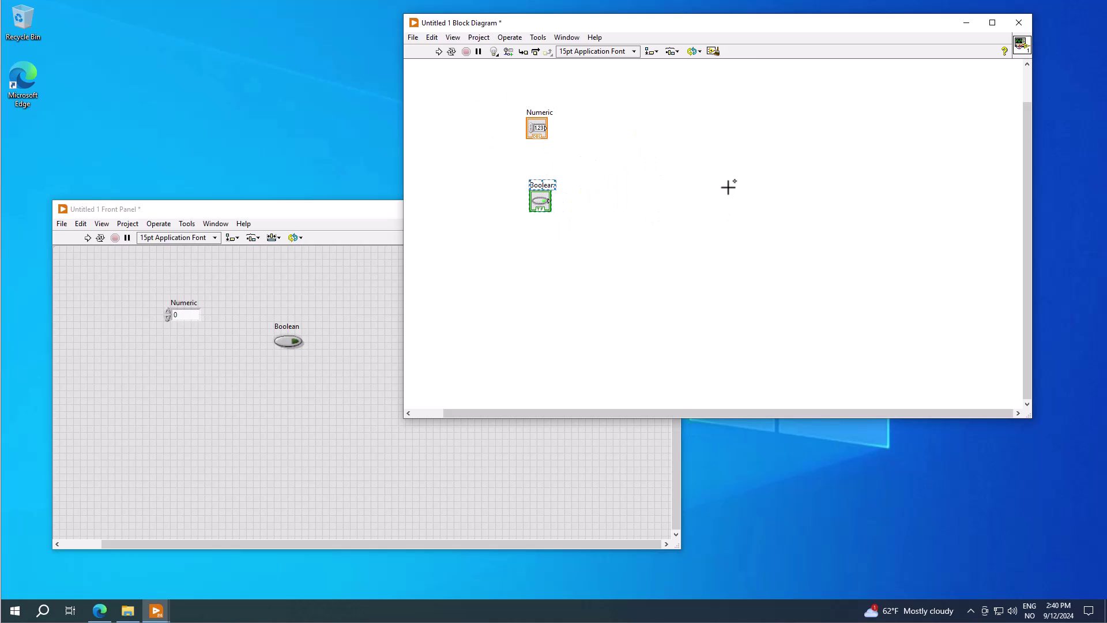
pyautogui.rightClick(769, 132)
pyautogui.moveTo(827, 135)
pyautogui.moveTo(806, 167)
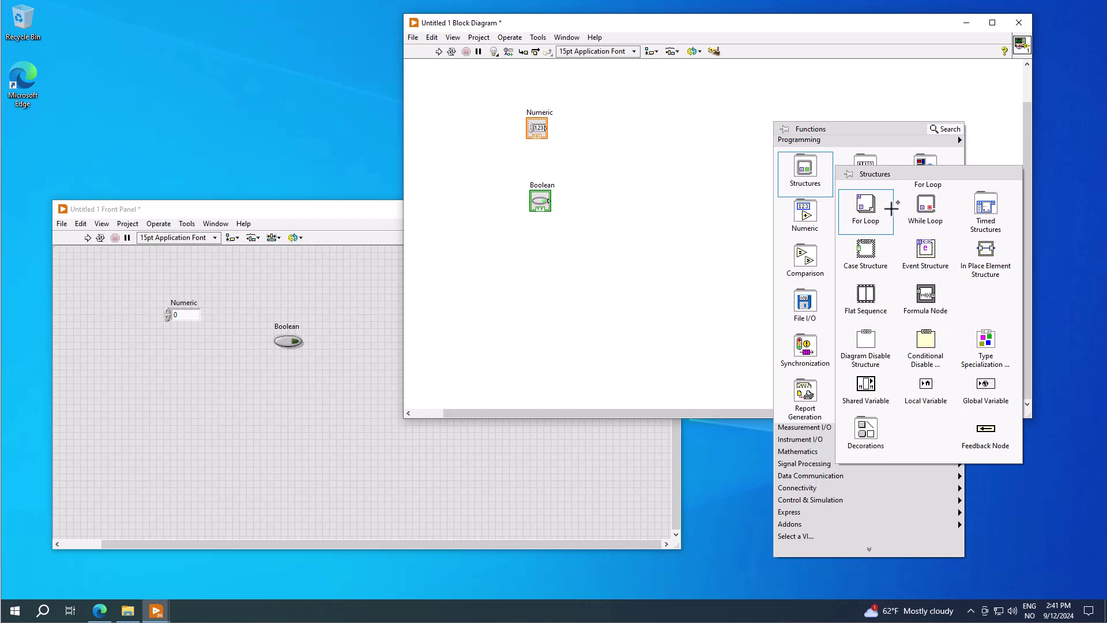
pyautogui.click(917, 208)
pyautogui.moveTo(467, 91); pyautogui.dragTo(934, 346)
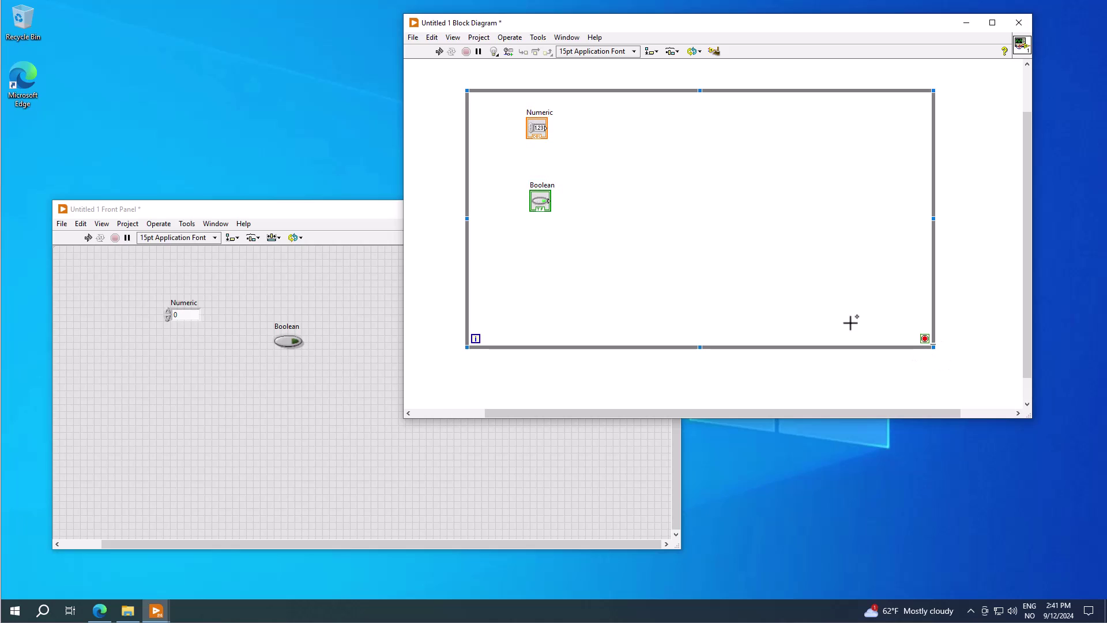
# Hide the Modern, Silver, System and Classic categories from the Front Panel's Controls palette and close the palette.
pyautogui.click(603, 464)
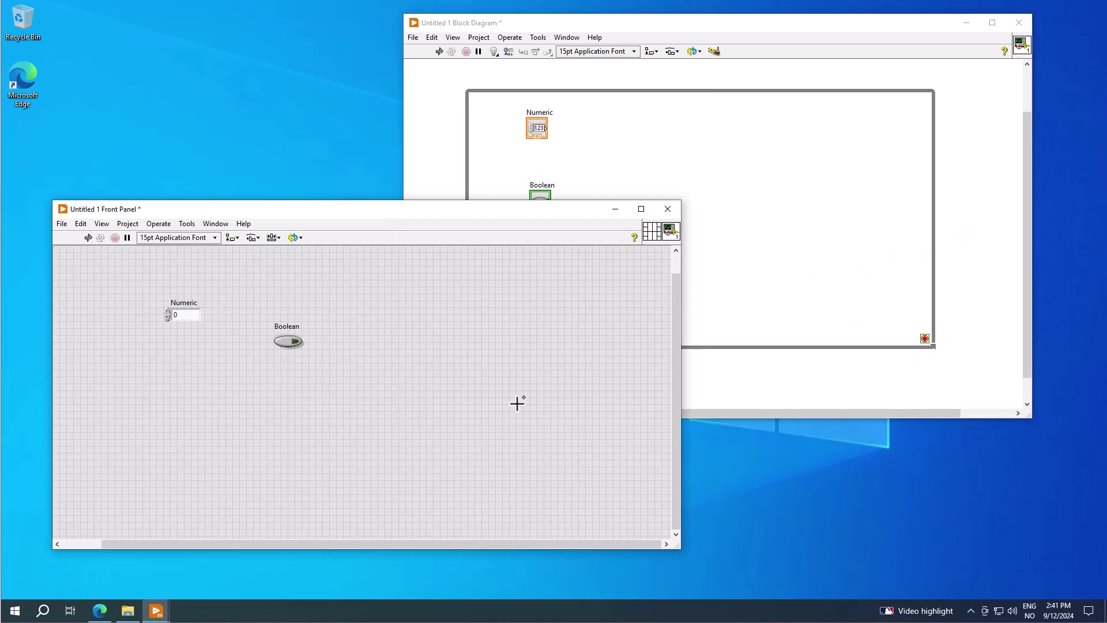
pyautogui.rightClick(504, 275)
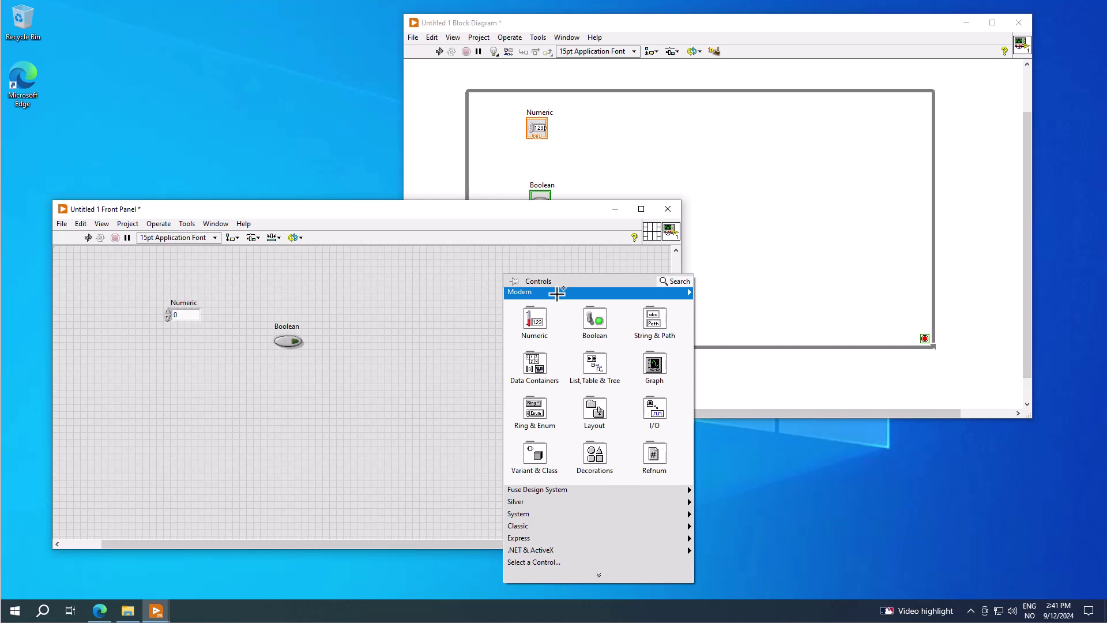
pyautogui.click(514, 282)
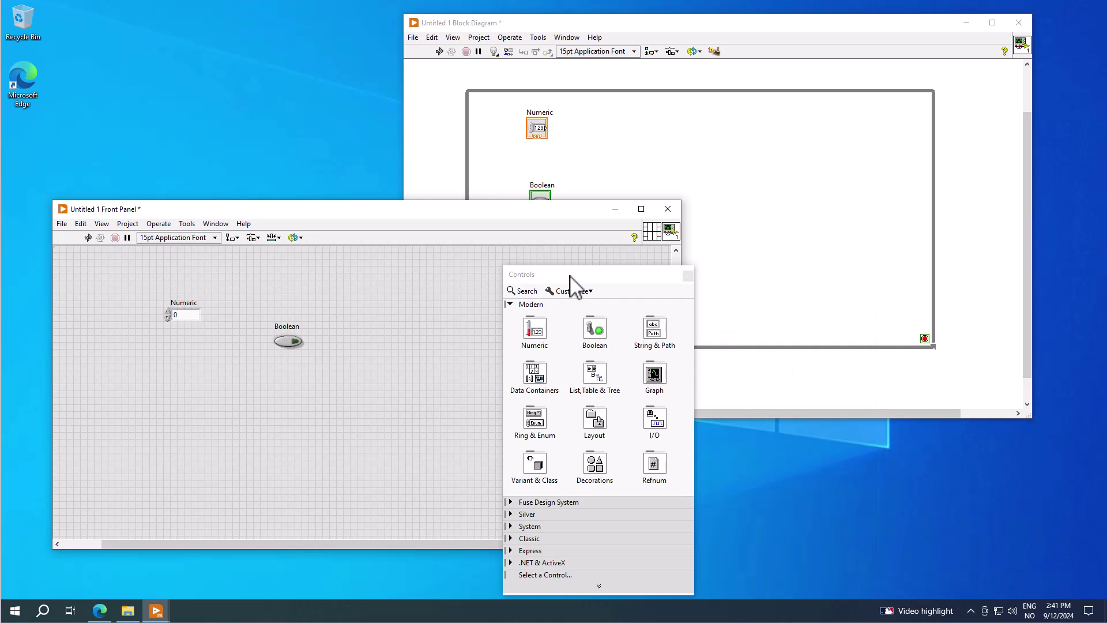
pyautogui.click(641, 256)
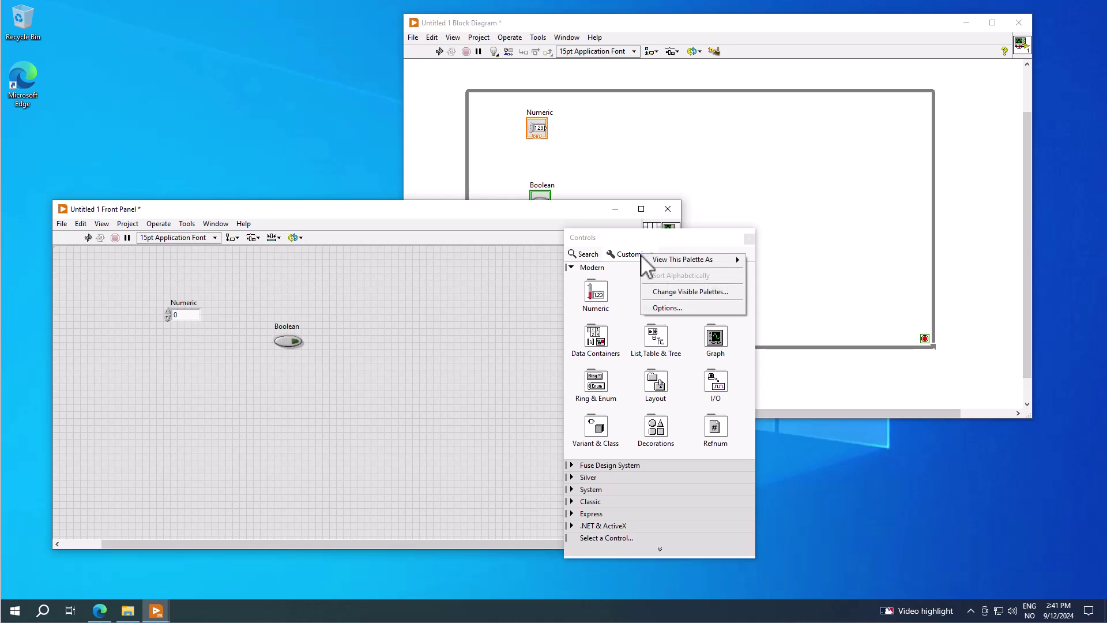
pyautogui.click(697, 293)
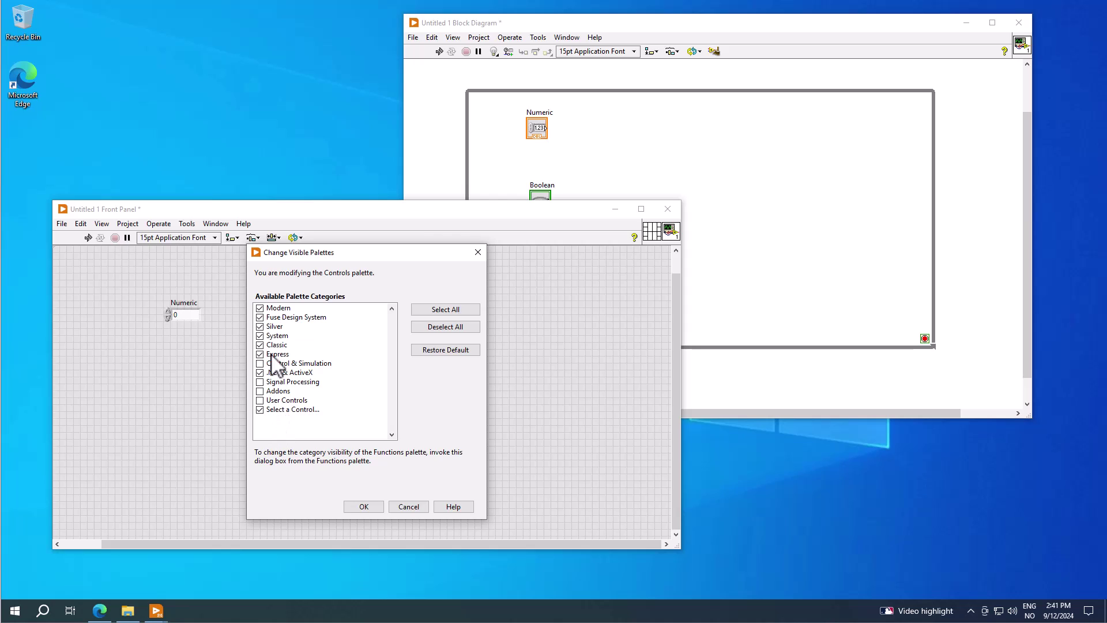
pyautogui.click(261, 309)
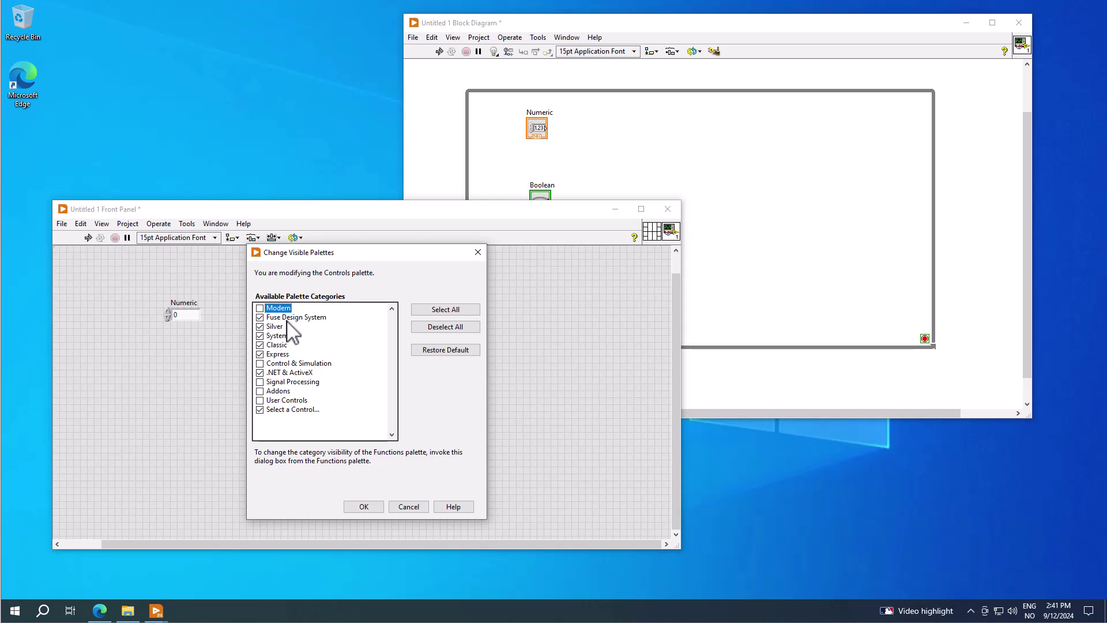
pyautogui.click(260, 327)
pyautogui.click(261, 337)
pyautogui.click(260, 344)
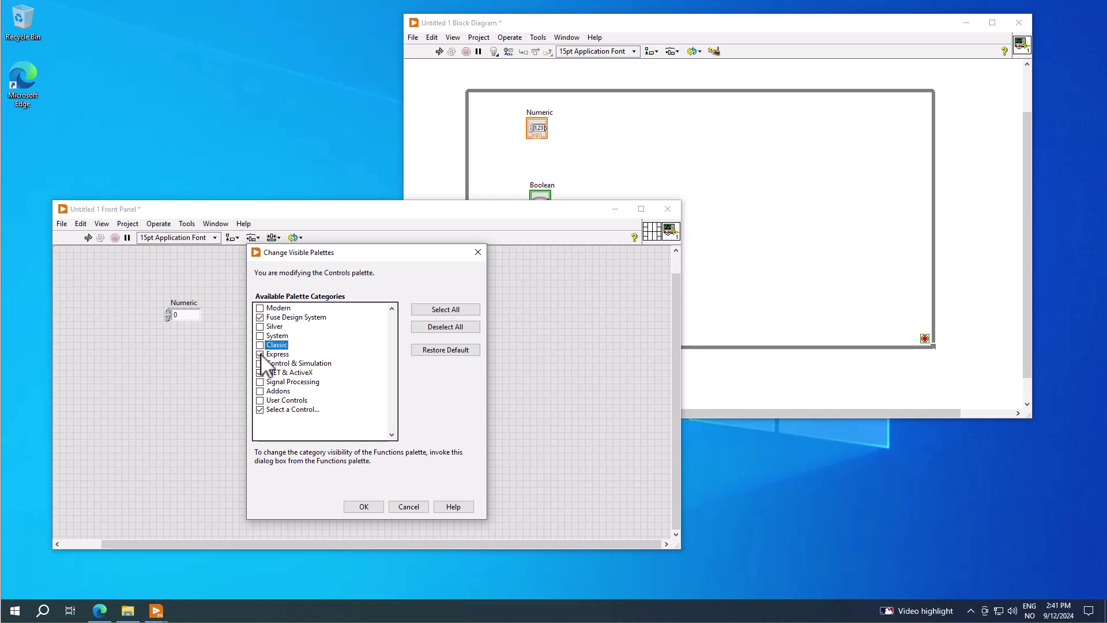
pyautogui.click(369, 508)
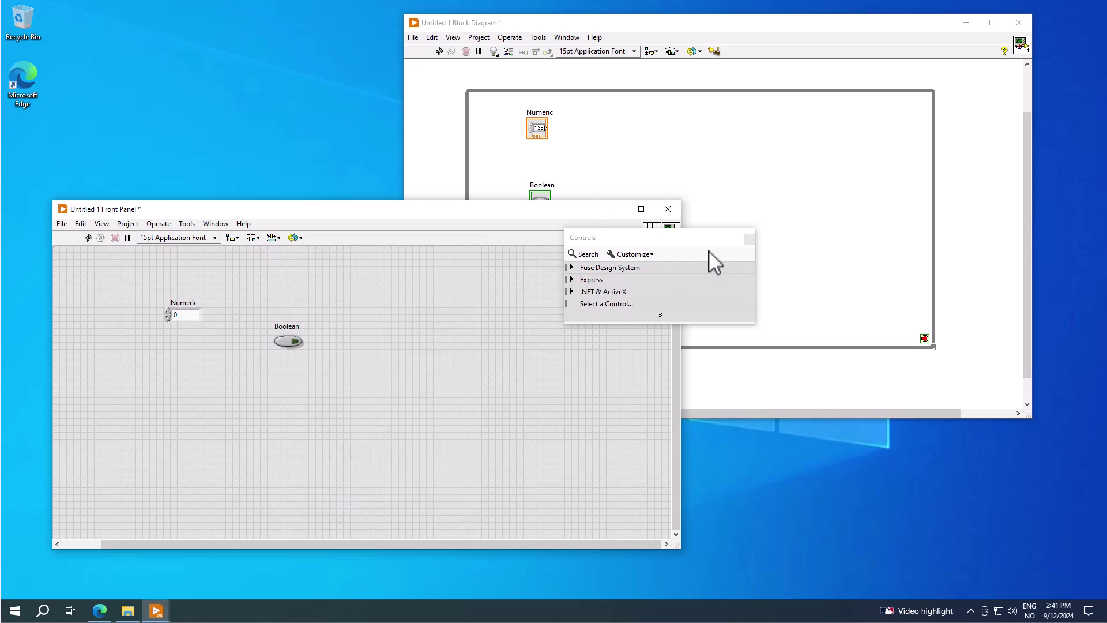
pyautogui.click(749, 239)
# Reopen and pin the Controls palette, review its visible palette categories and leave the dialog without changes.
pyautogui.rightClick(628, 263)
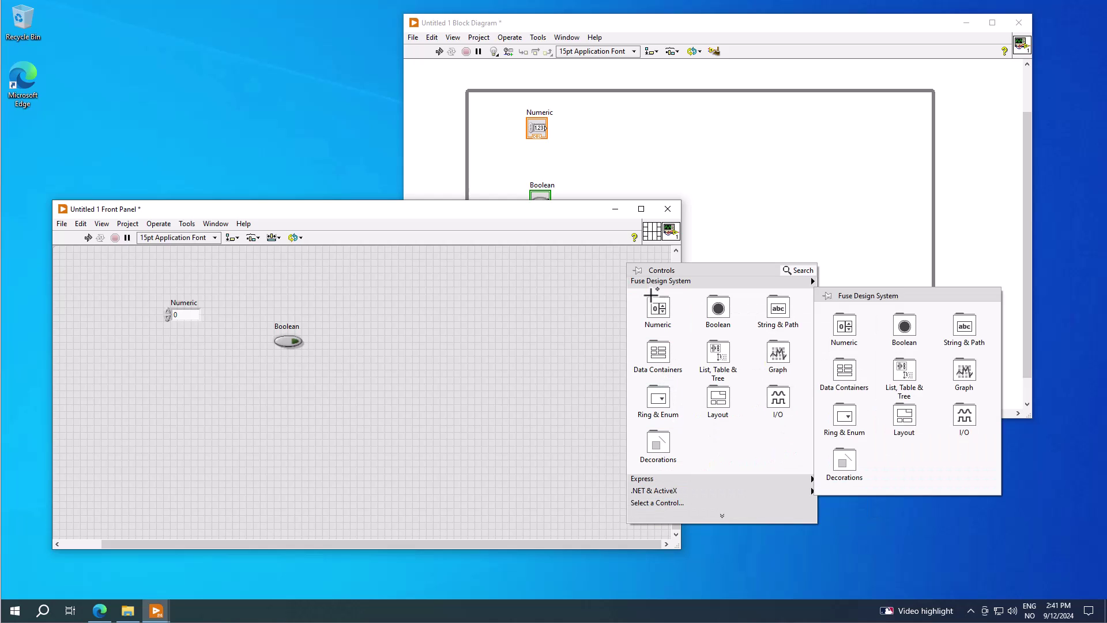
pyautogui.click(635, 270)
pyautogui.click(684, 280)
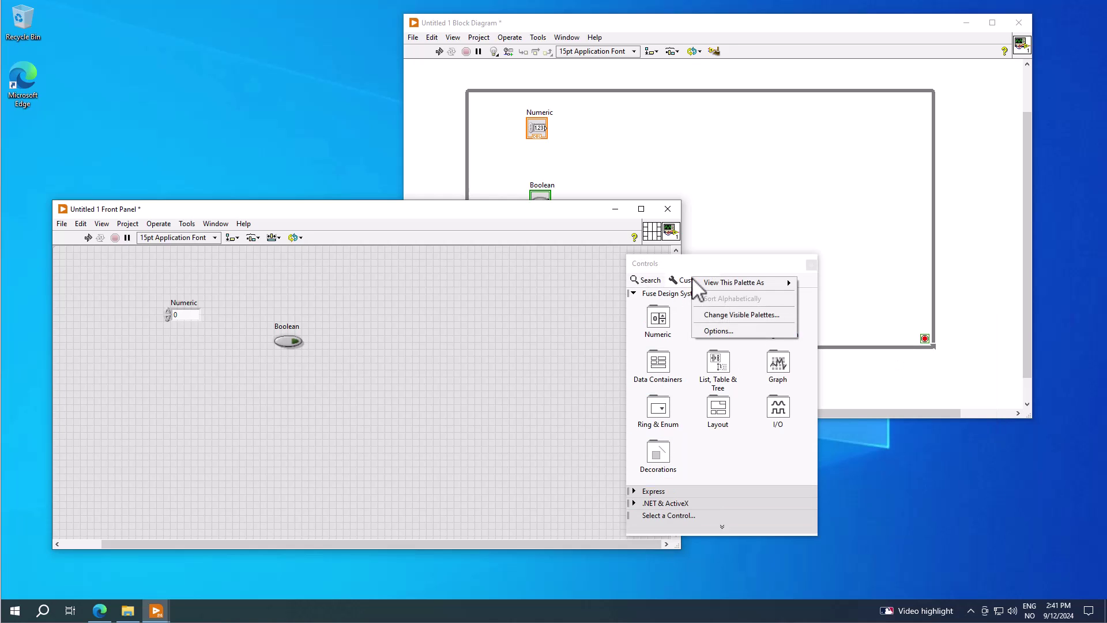
pyautogui.click(717, 315)
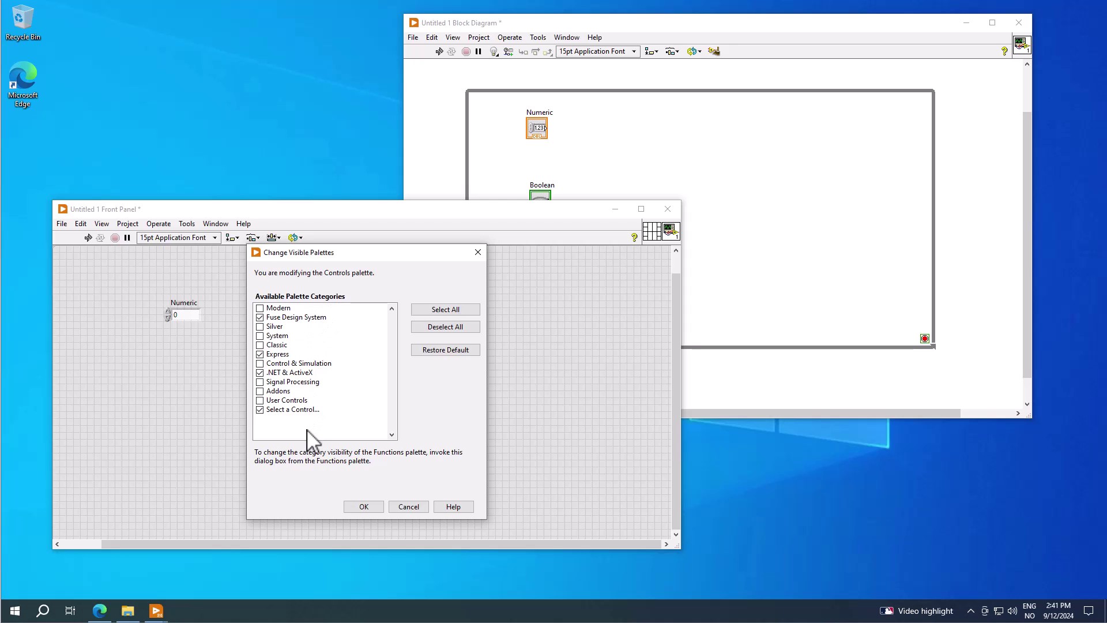
pyautogui.click(410, 507)
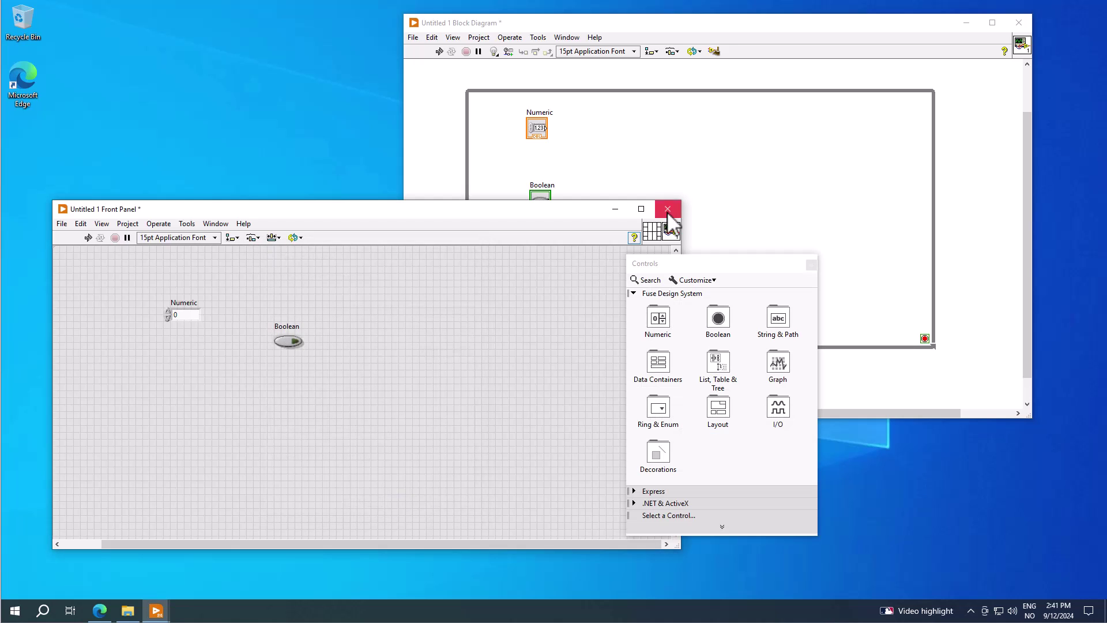
# Examine the Functions palette categories on the Block Diagram.
pyautogui.click(821, 151)
pyautogui.rightClick(807, 142)
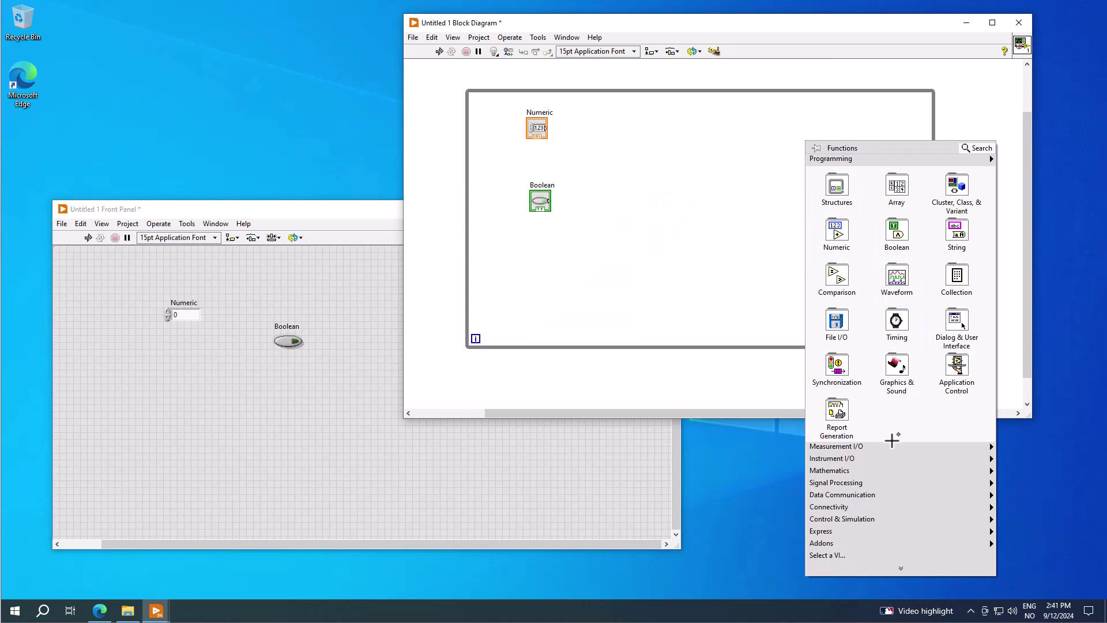
pyautogui.moveTo(899, 495)
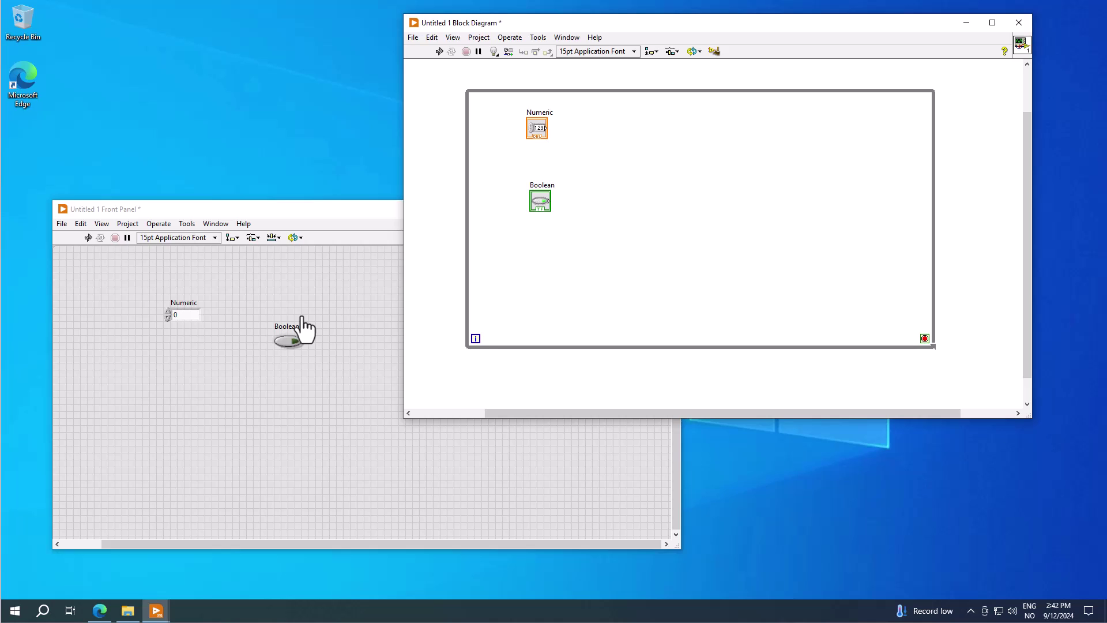
# Search Windows for "ni", switch to NI License Manager, then reposition and enlarge its window.
pyautogui.click(44, 611)
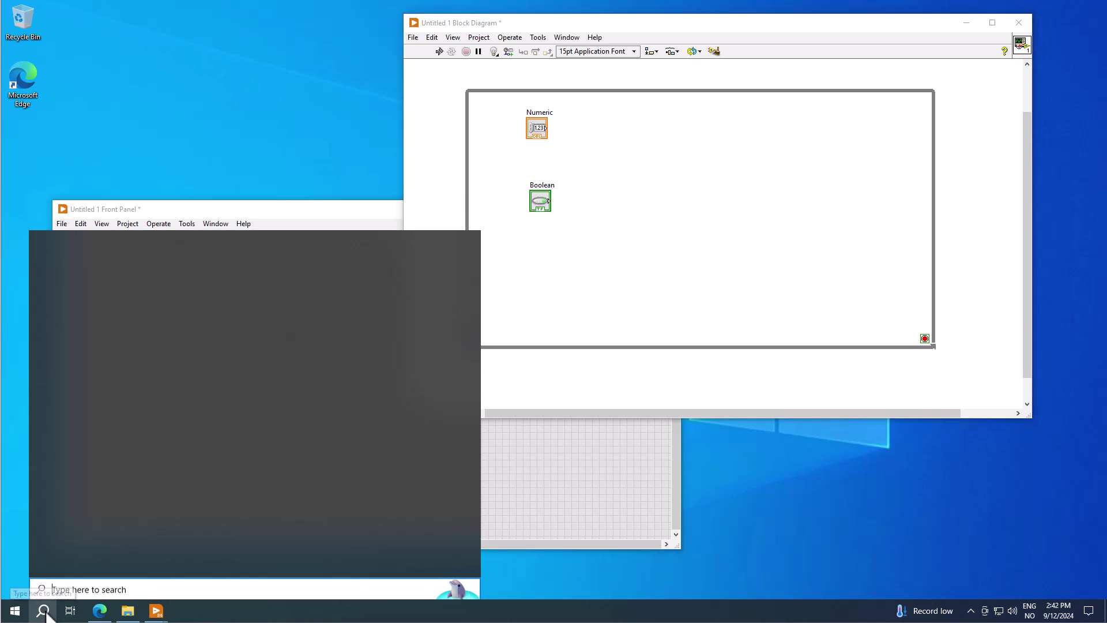
pyautogui.write('ni')
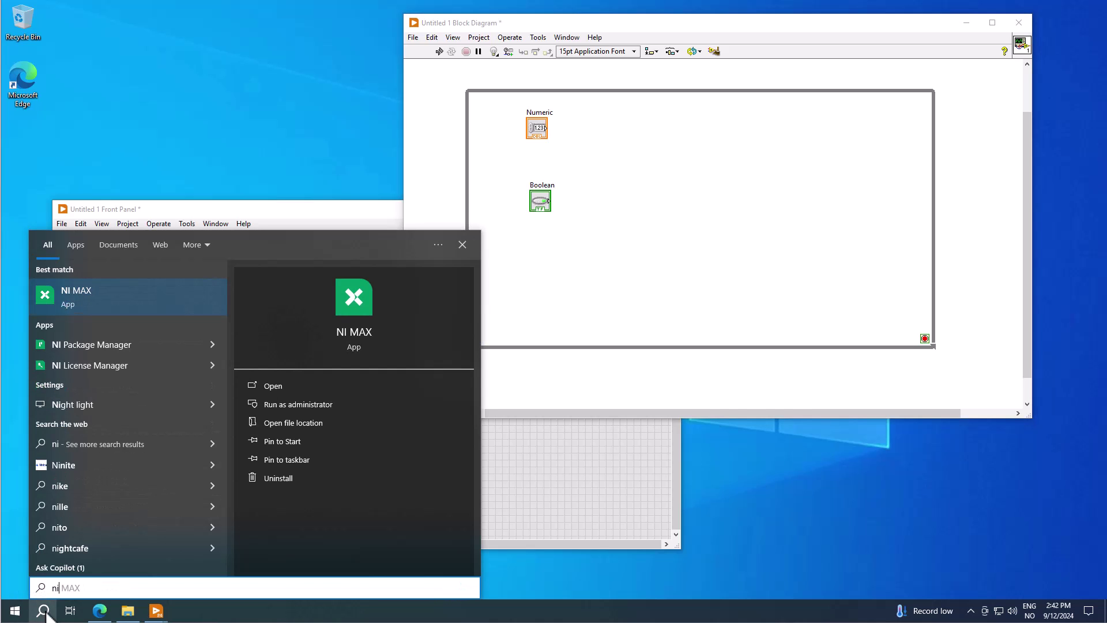
pyautogui.click(115, 366)
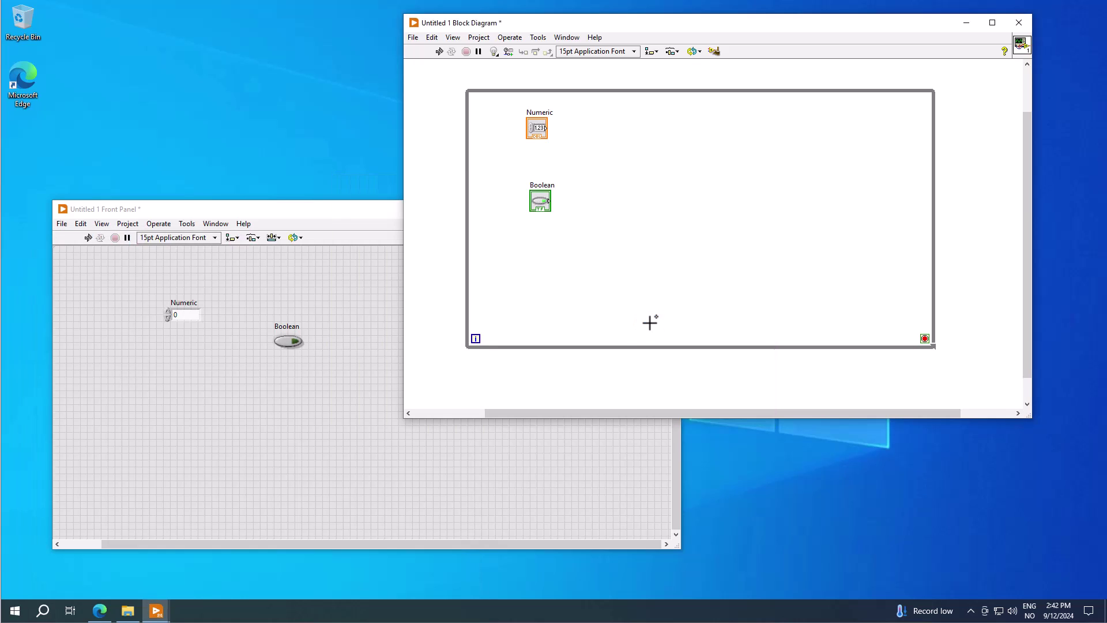
pyautogui.moveTo(479, 86); pyautogui.dragTo(571, 64)
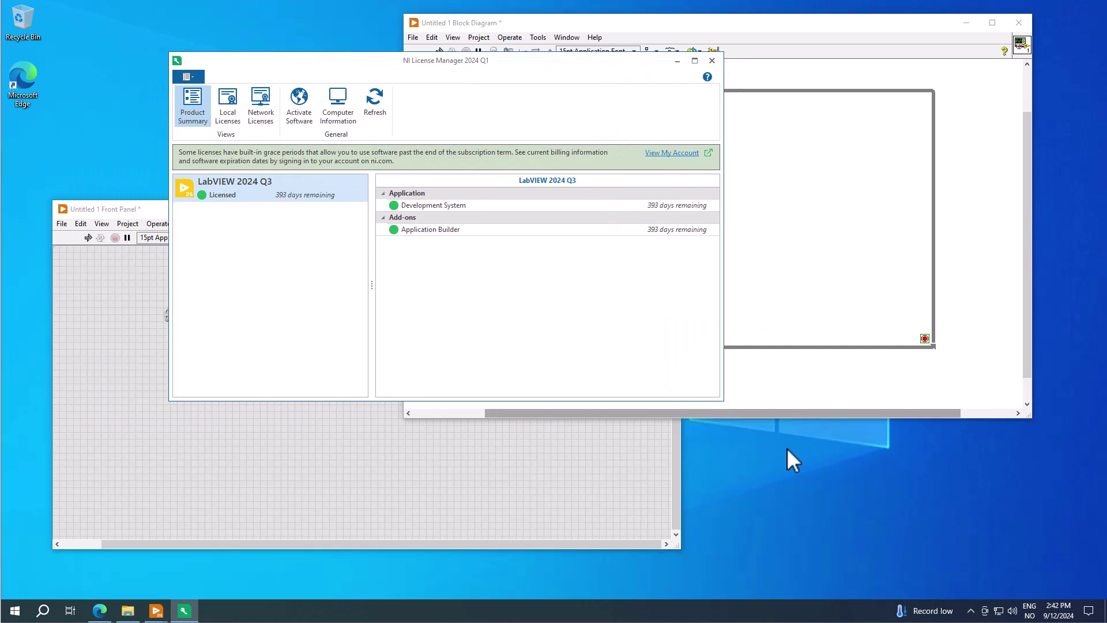
pyautogui.moveTo(721, 398); pyautogui.dragTo(921, 530)
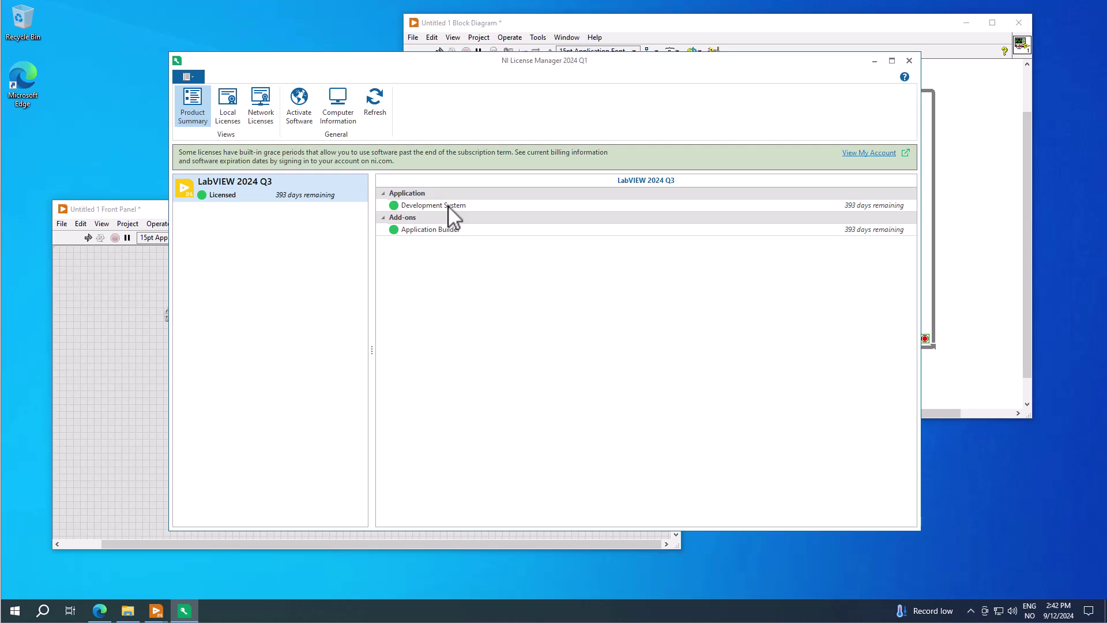
# View the local licenses and the actions offered for the Professional Development System license, without choosing any.
pyautogui.click(230, 98)
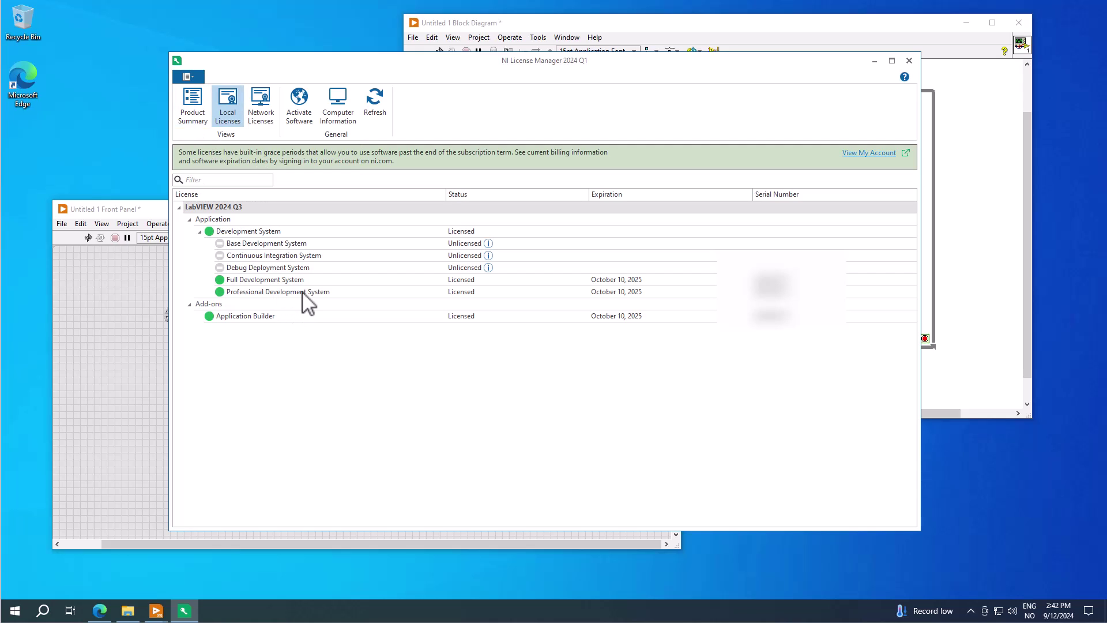
pyautogui.click(336, 300)
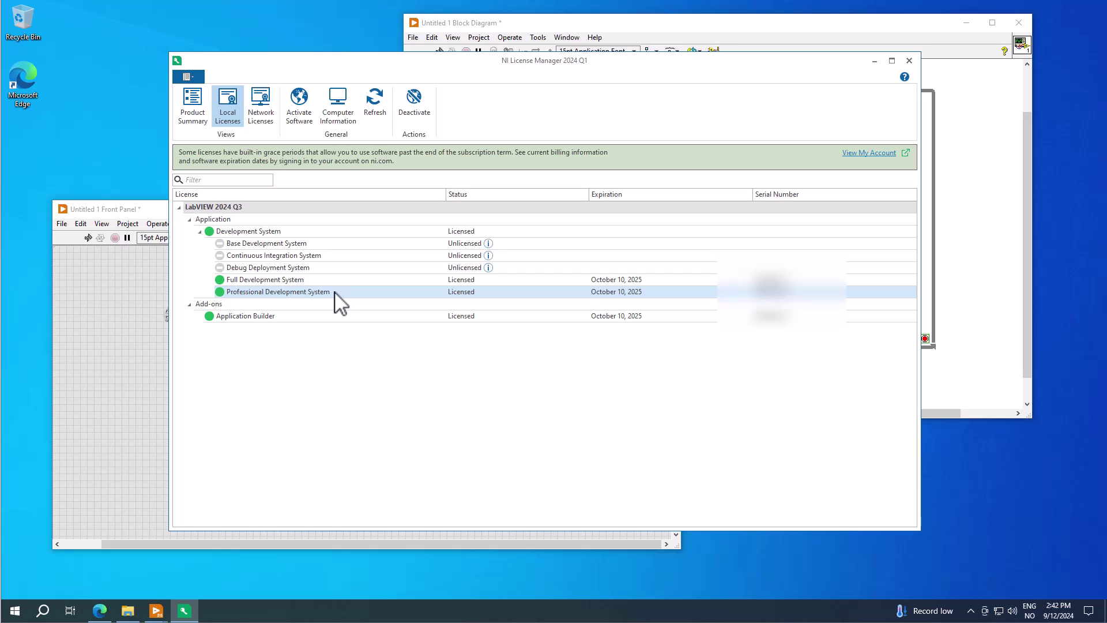
pyautogui.rightClick(339, 301)
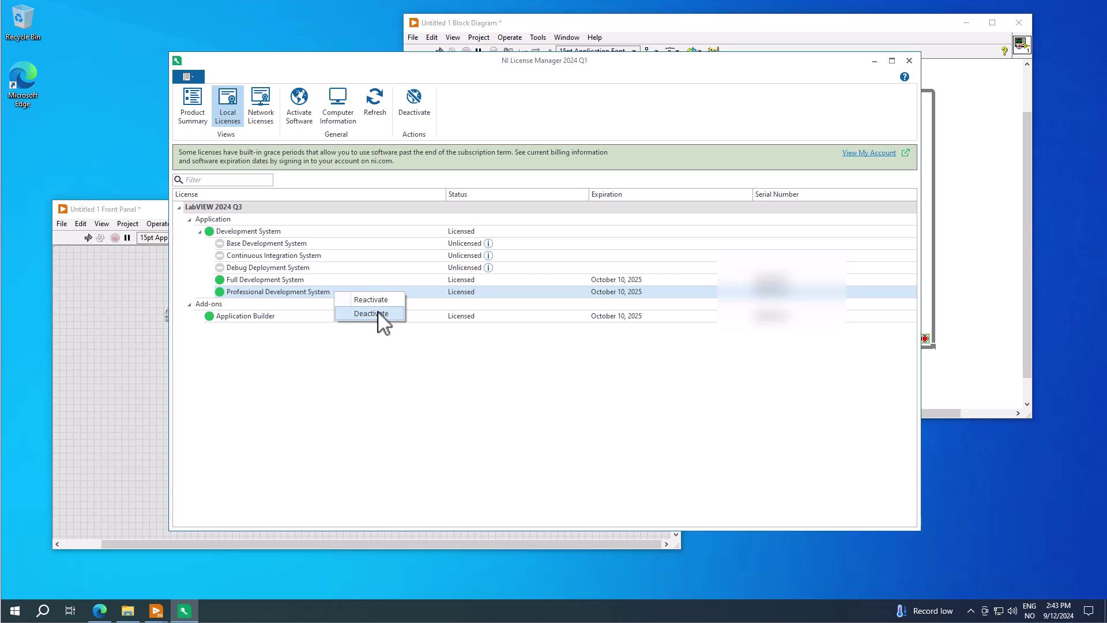
pyautogui.click(427, 445)
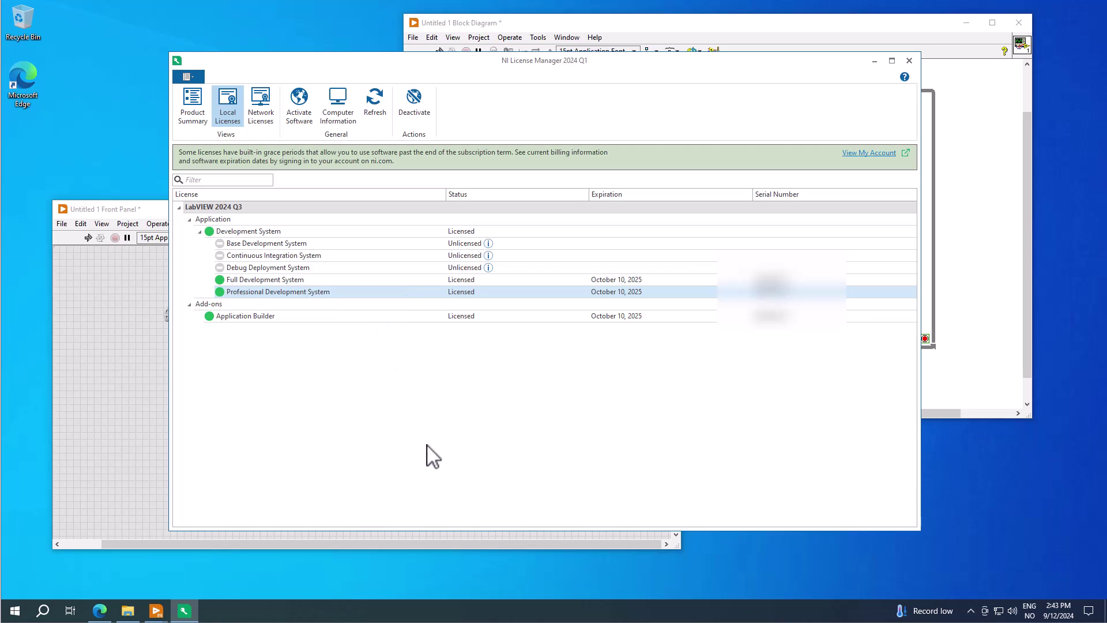
# Leave the Professional Development System license's actions unused, search Windows for "ni" and switch to NI Package Manager, allowing it to make changes.
pyautogui.rightClick(397, 293)
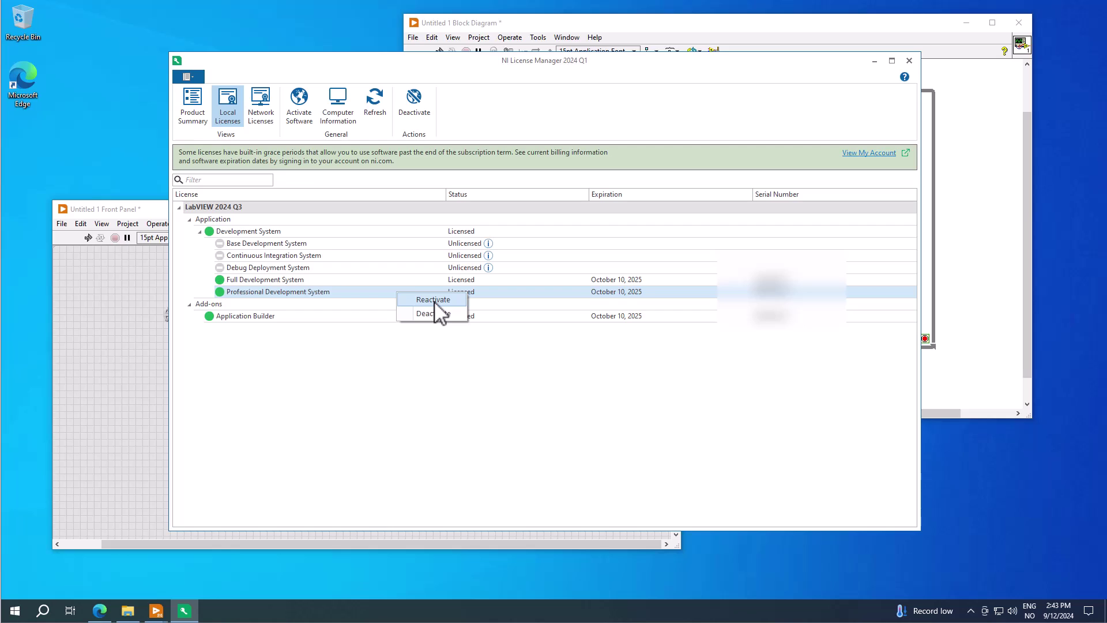
pyautogui.click(426, 425)
pyautogui.click(52, 618)
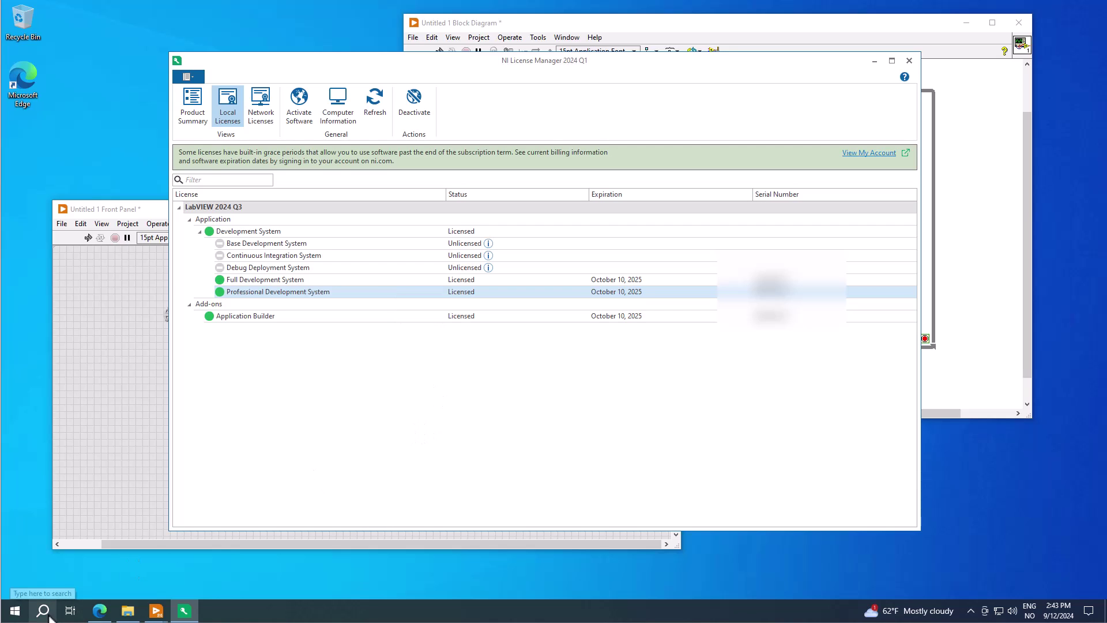
pyautogui.write('ni')
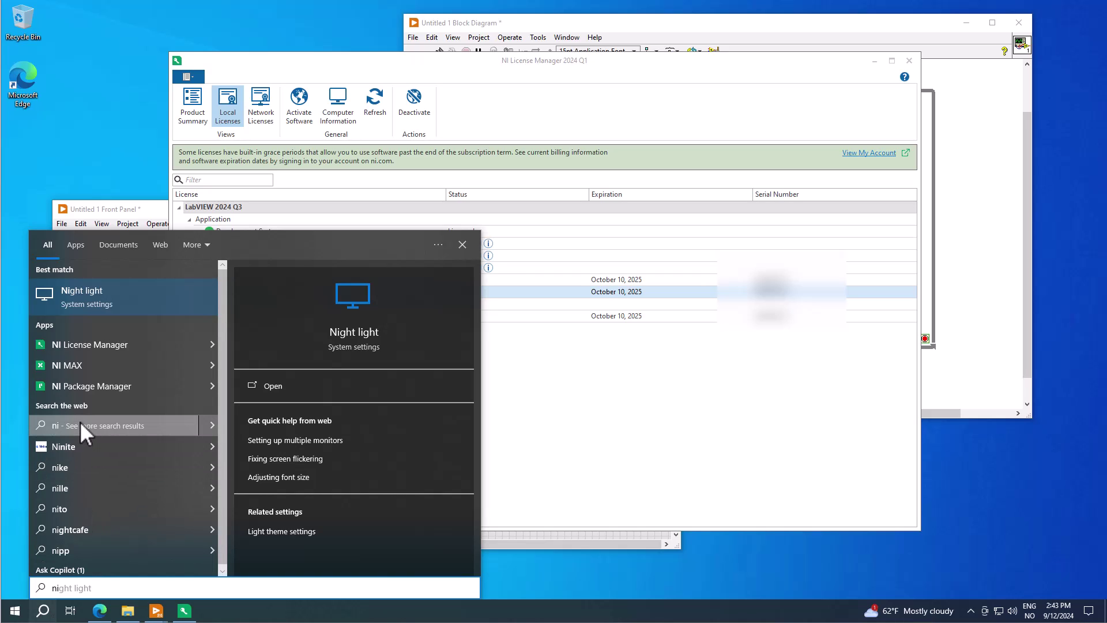
pyautogui.click(113, 386)
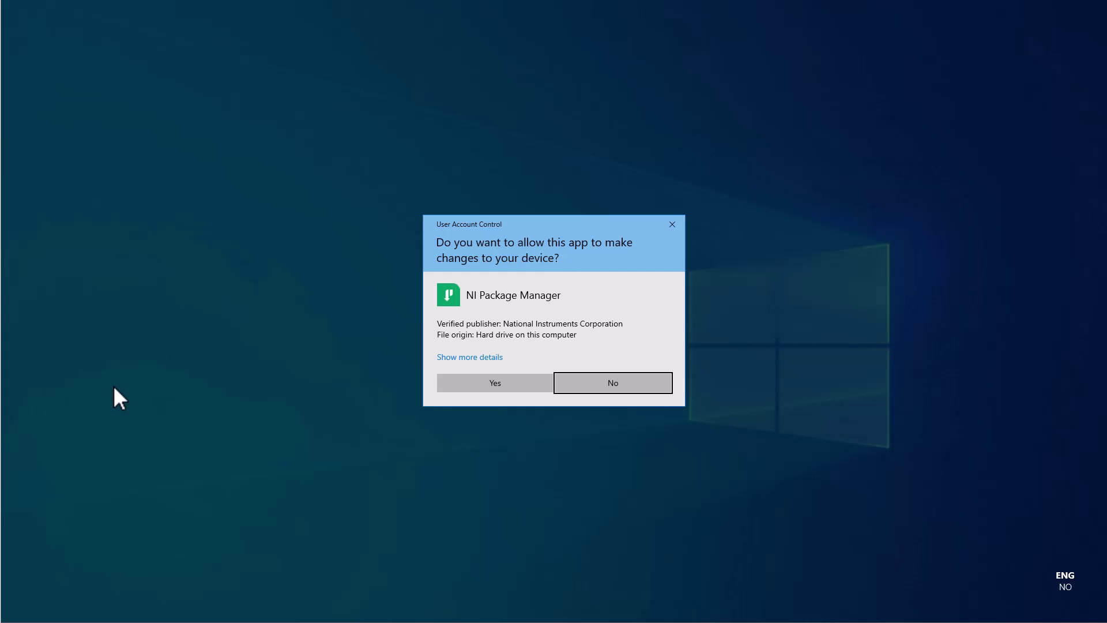
pyautogui.click(488, 383)
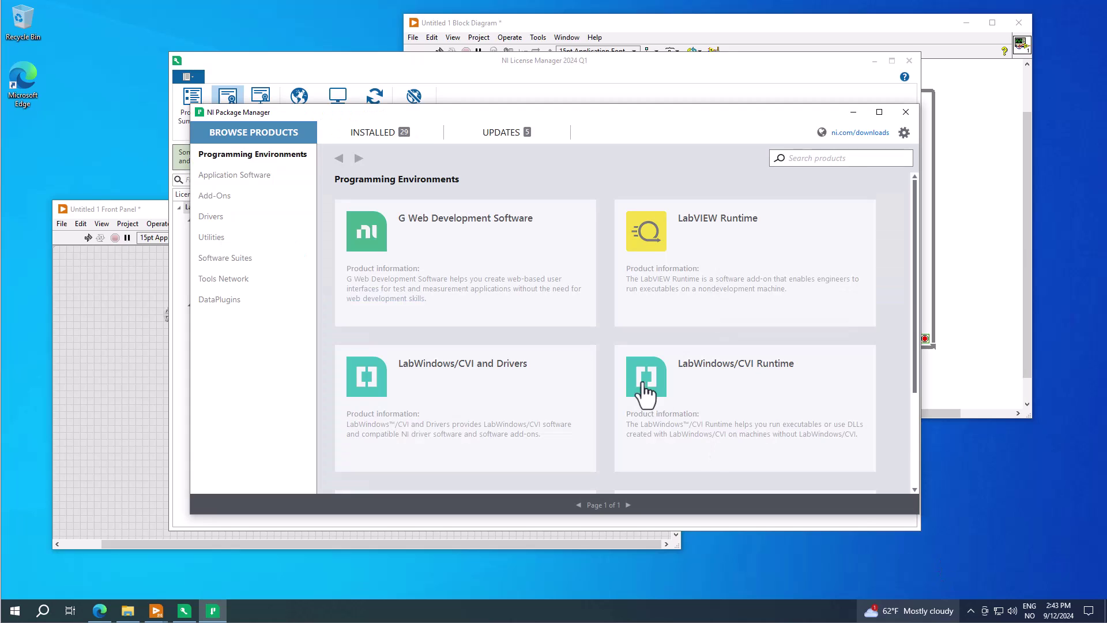
# Review the installed products, selecting LabWindows/CVI Shared Runtime, and select the three LabVIEW Runtime packages among the available updates without updating them.
pyautogui.click(370, 135)
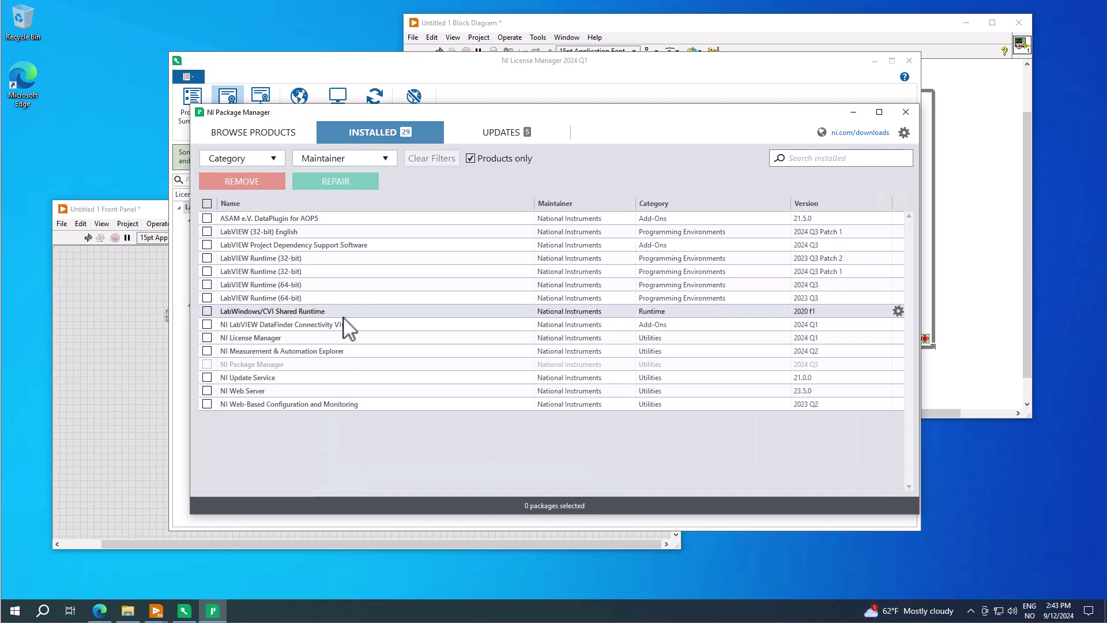
pyautogui.click(283, 315)
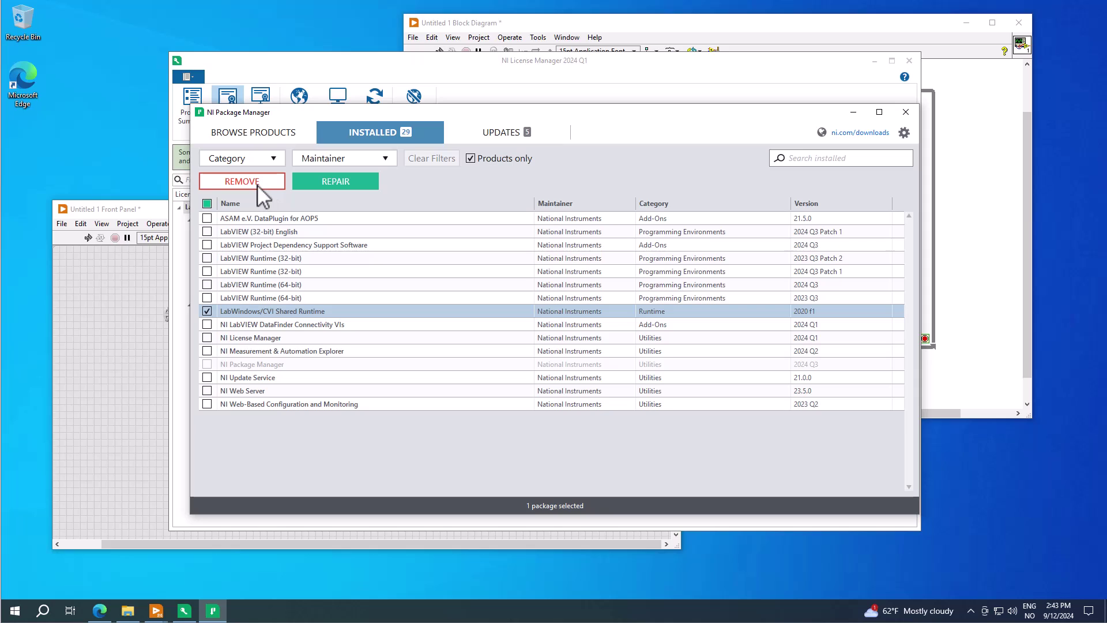
pyautogui.click(500, 132)
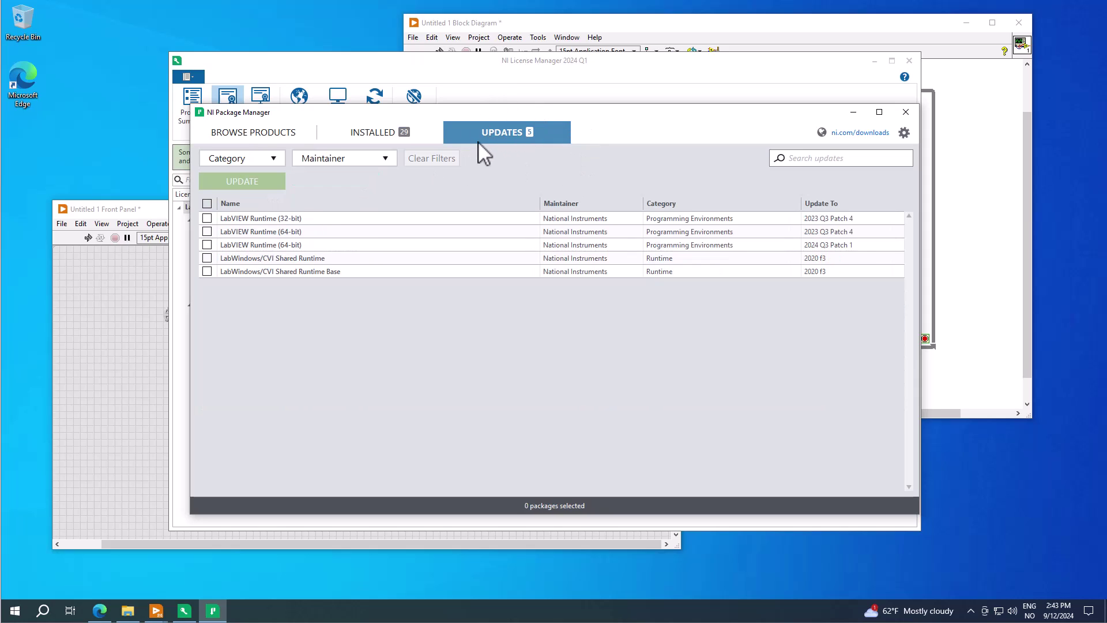
pyautogui.click(288, 245)
pyautogui.keyDown('shift'); pyautogui.click(285, 224); pyautogui.keyUp('shift')
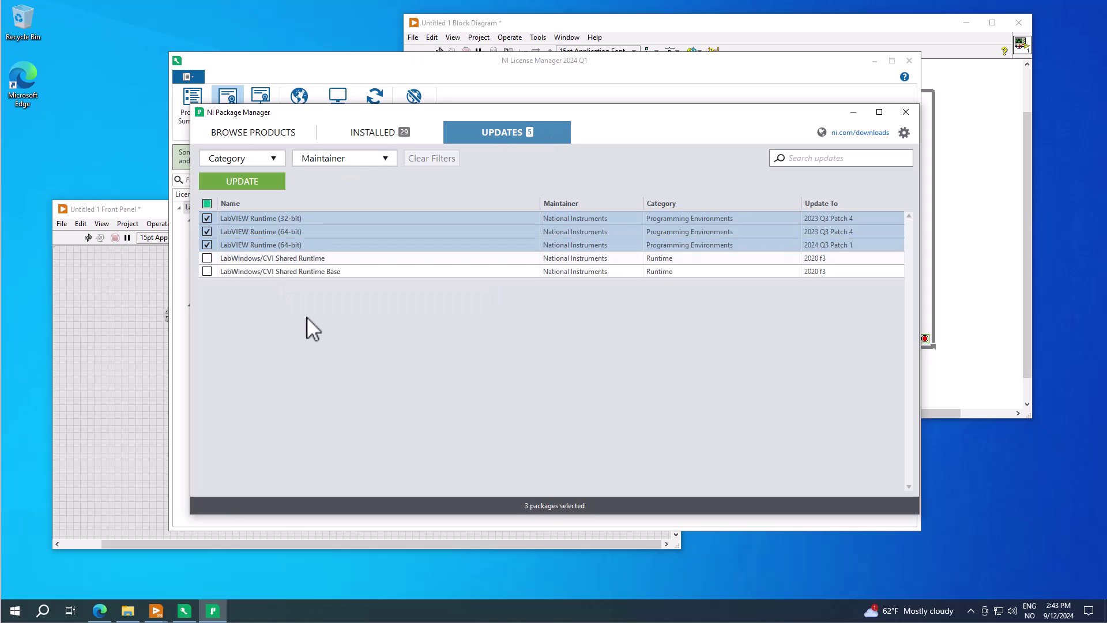
pyautogui.click(255, 180)
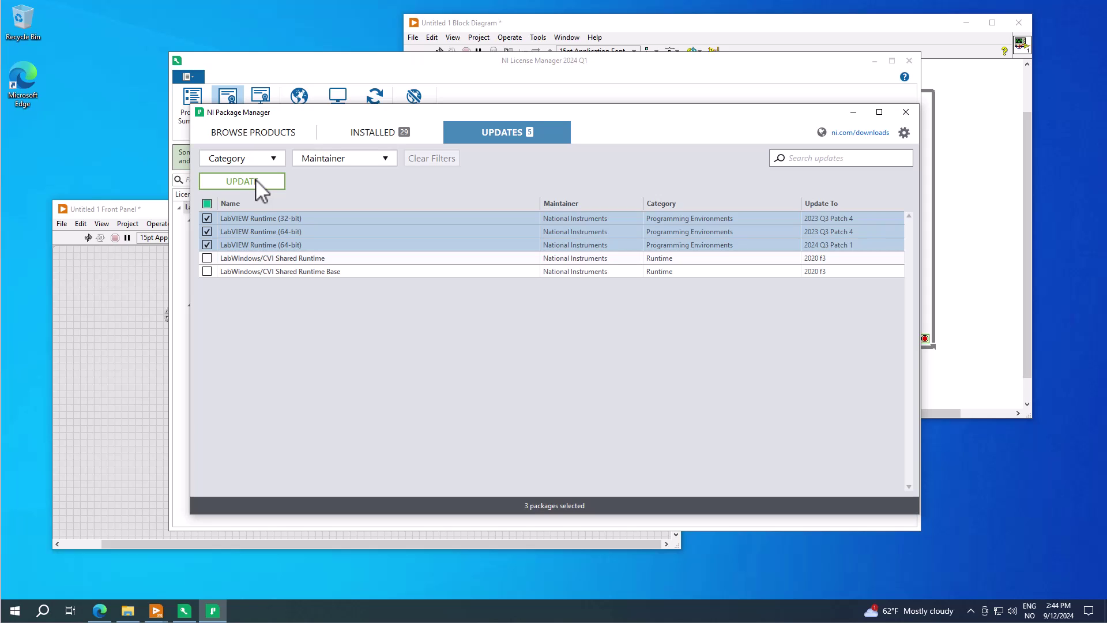
# Browse the product catalogue's Application Software, Utilities and DataPlugins categories.
pyautogui.click(254, 133)
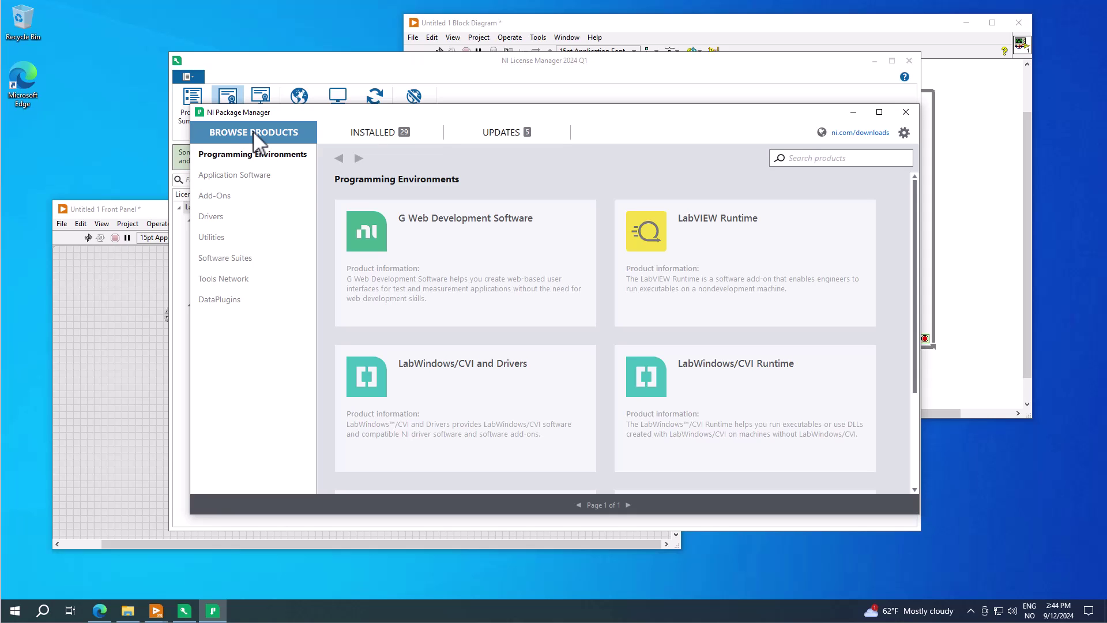
pyautogui.click(230, 176)
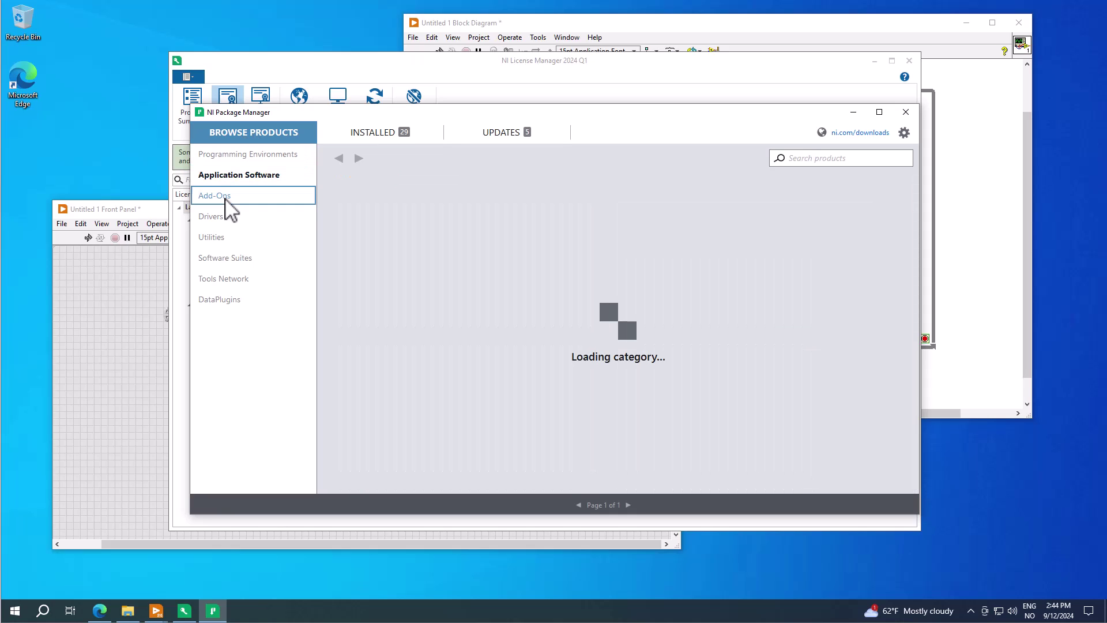
pyautogui.click(228, 242)
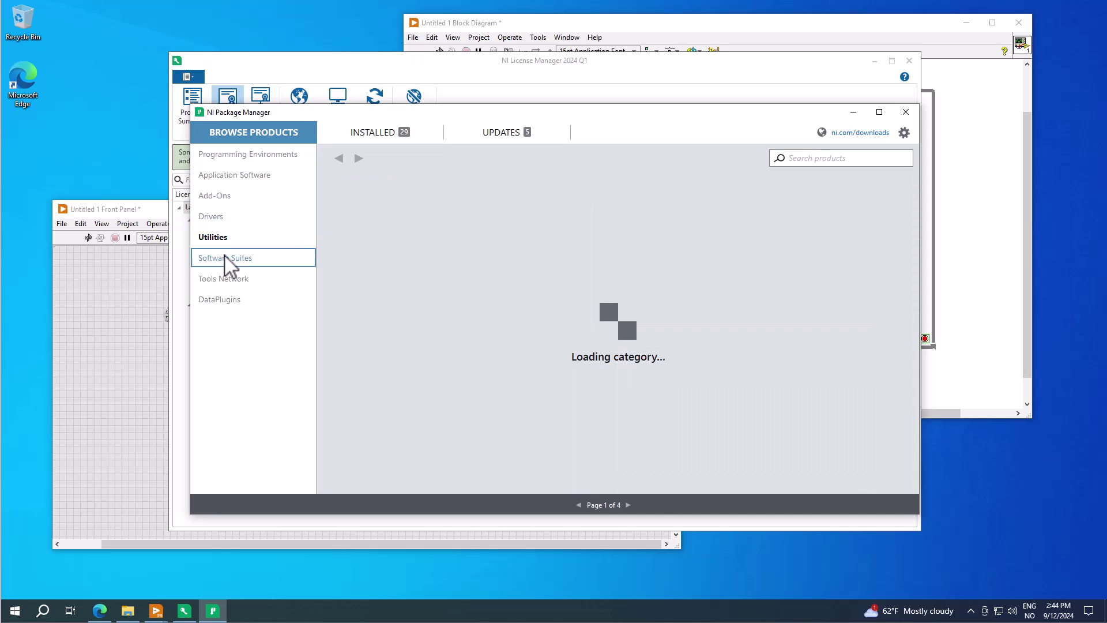
pyautogui.click(225, 299)
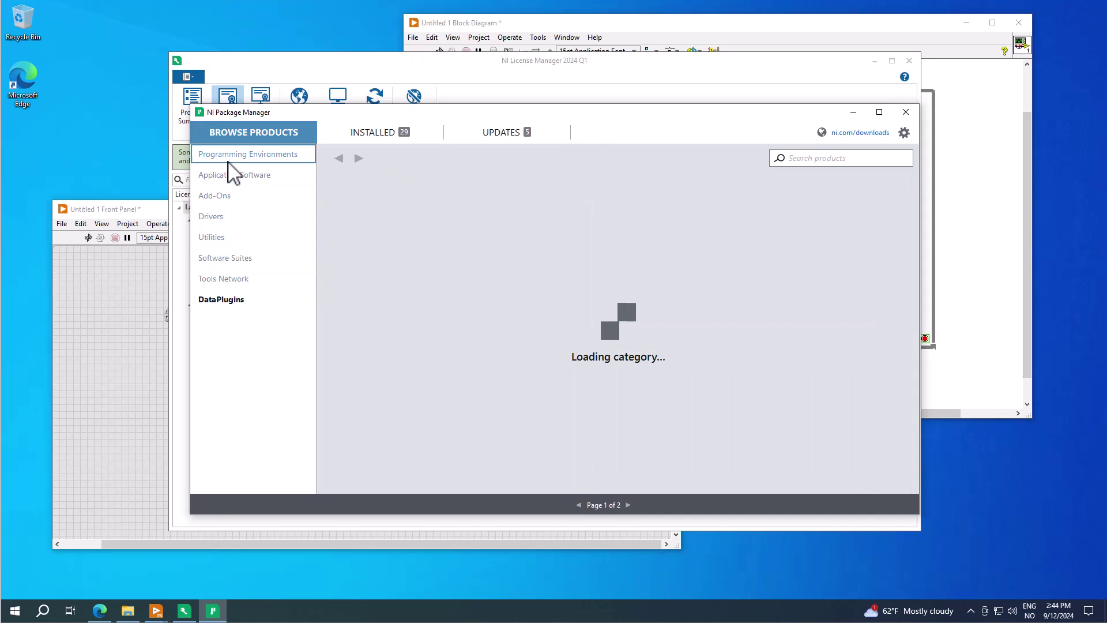